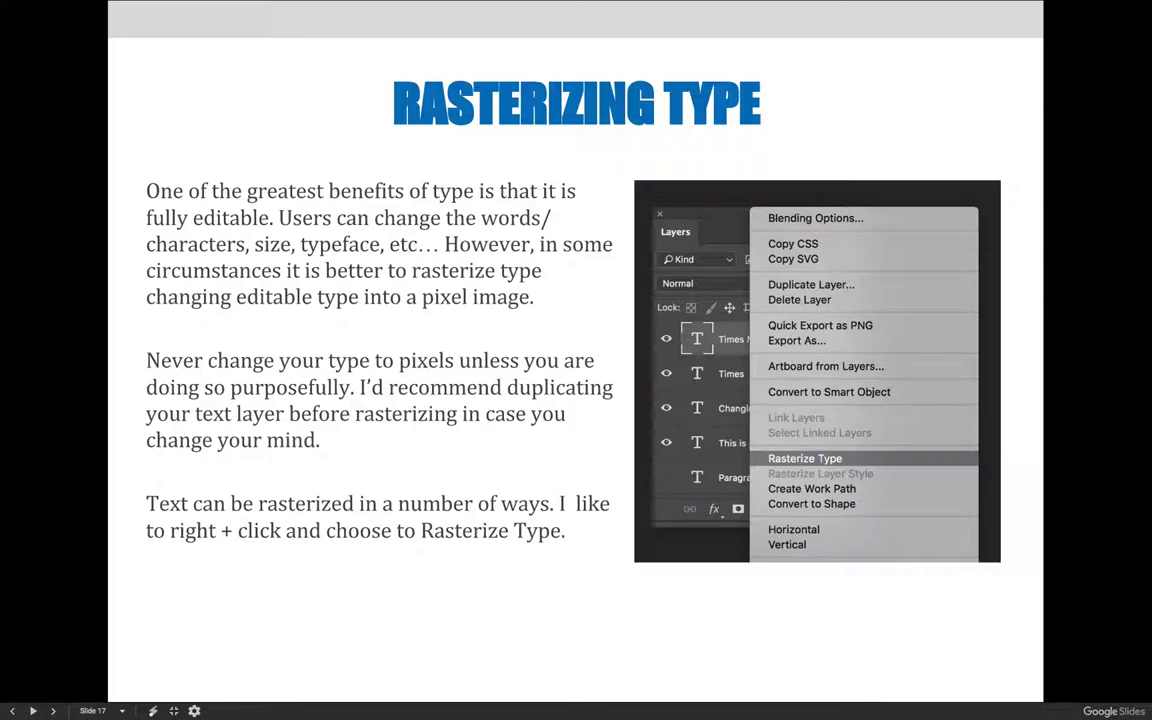
Step: Advance the presentation to slide 18, the Rasterizing Type example
key(Right)
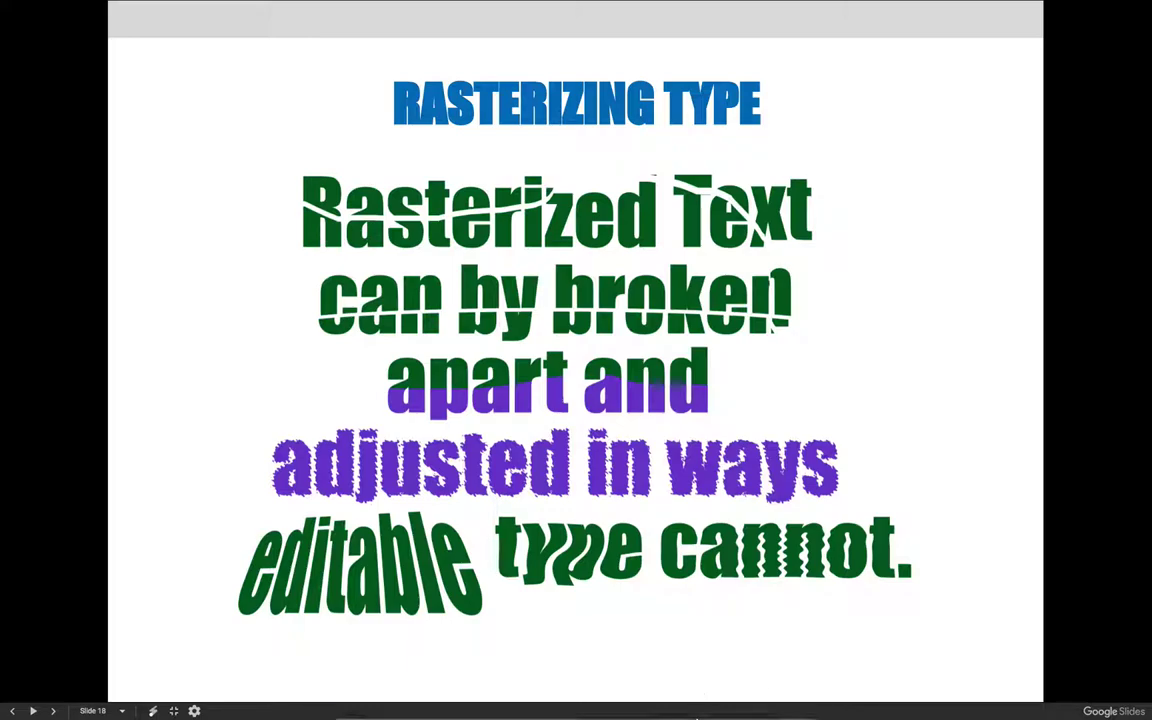
click(707, 702)
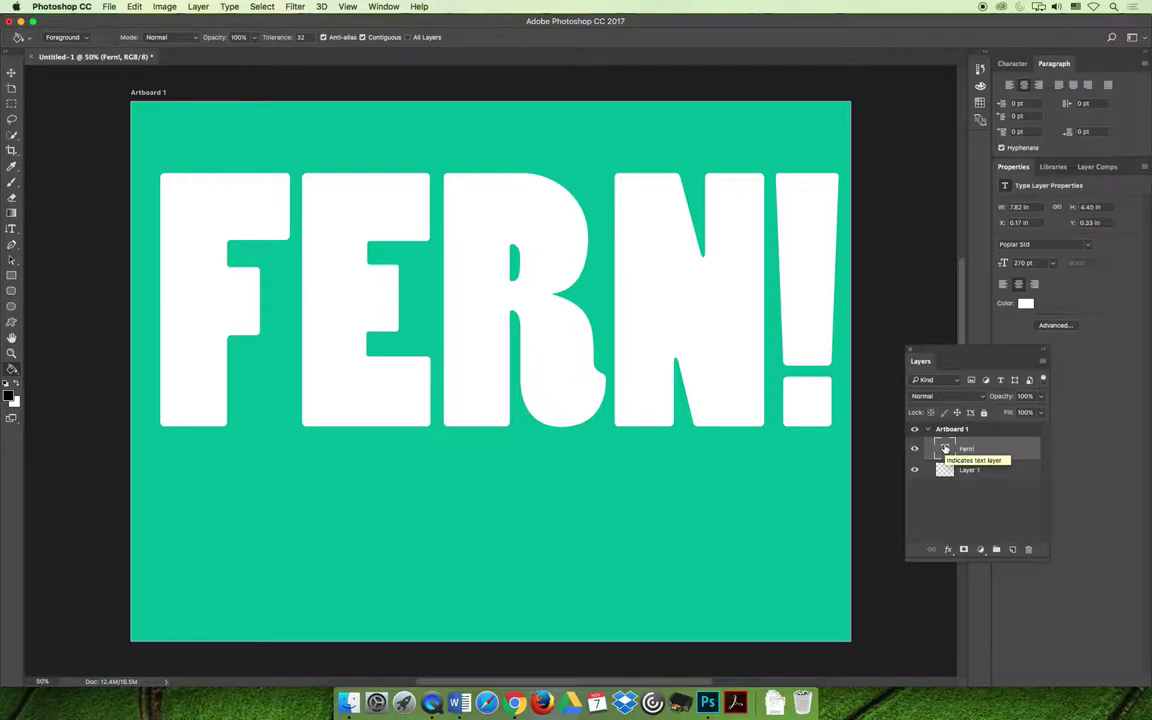
Step: Duplicate the Fern! text layer with Cmd+J and rasterize the copy, keeping the original editable
key(super+j)
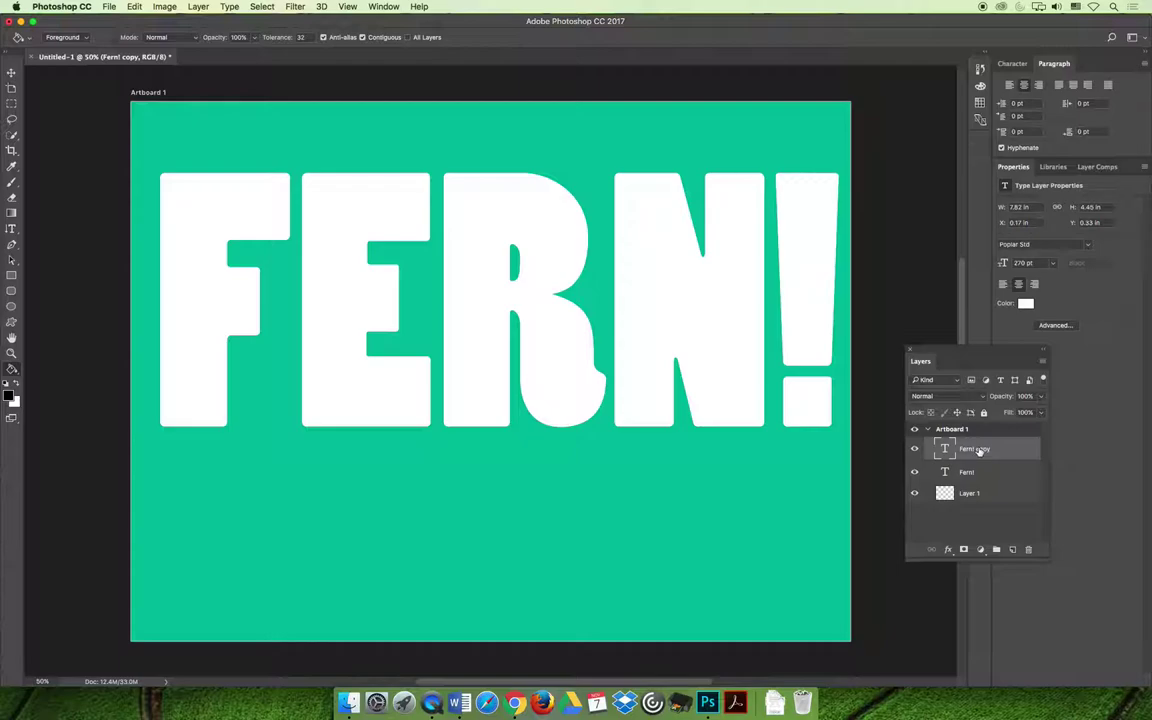
right_click(970, 452)
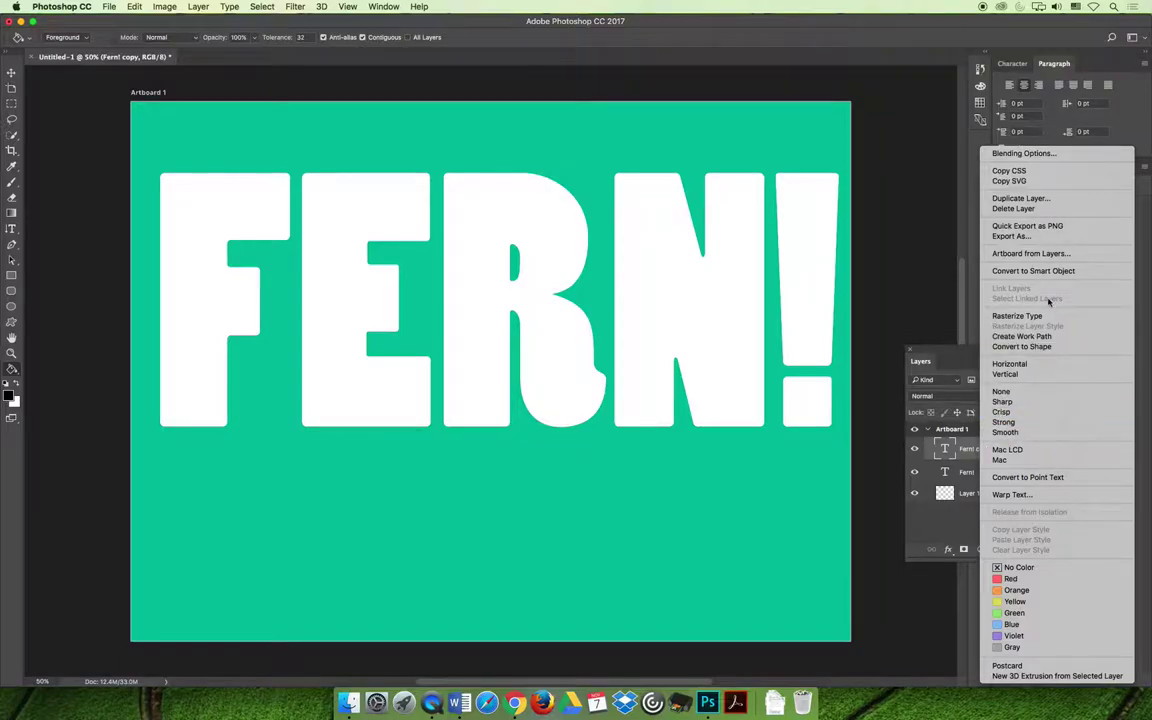
click(1018, 316)
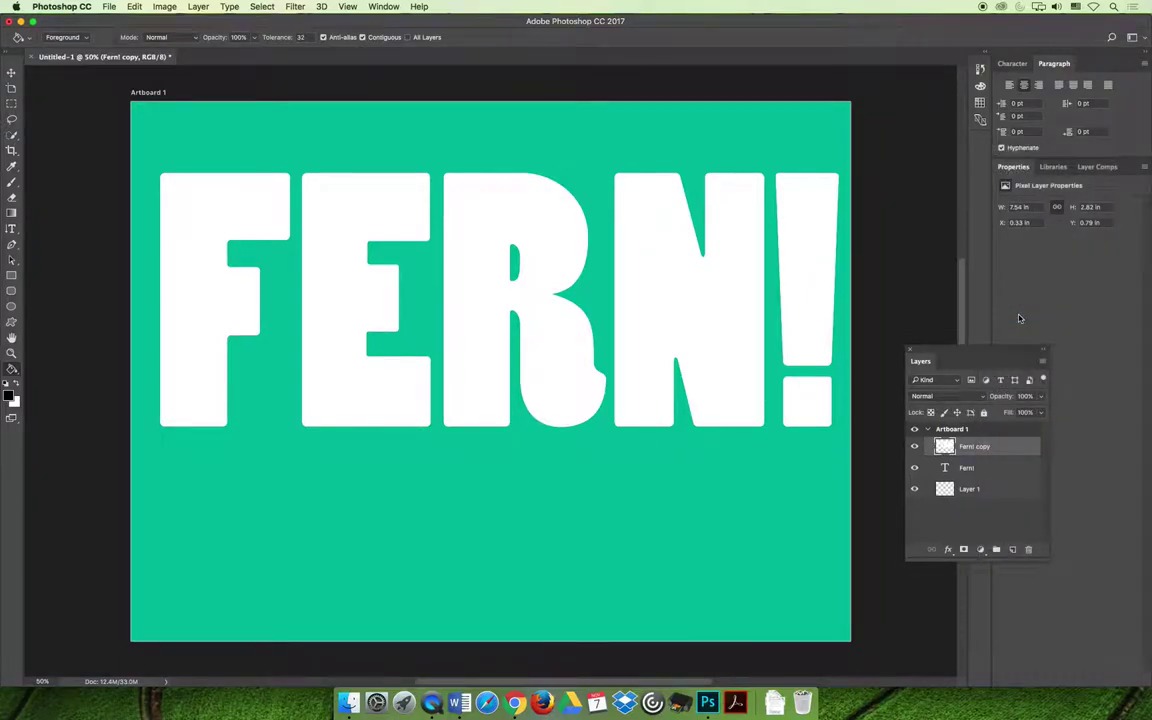
drag(993, 350, 1042, 336)
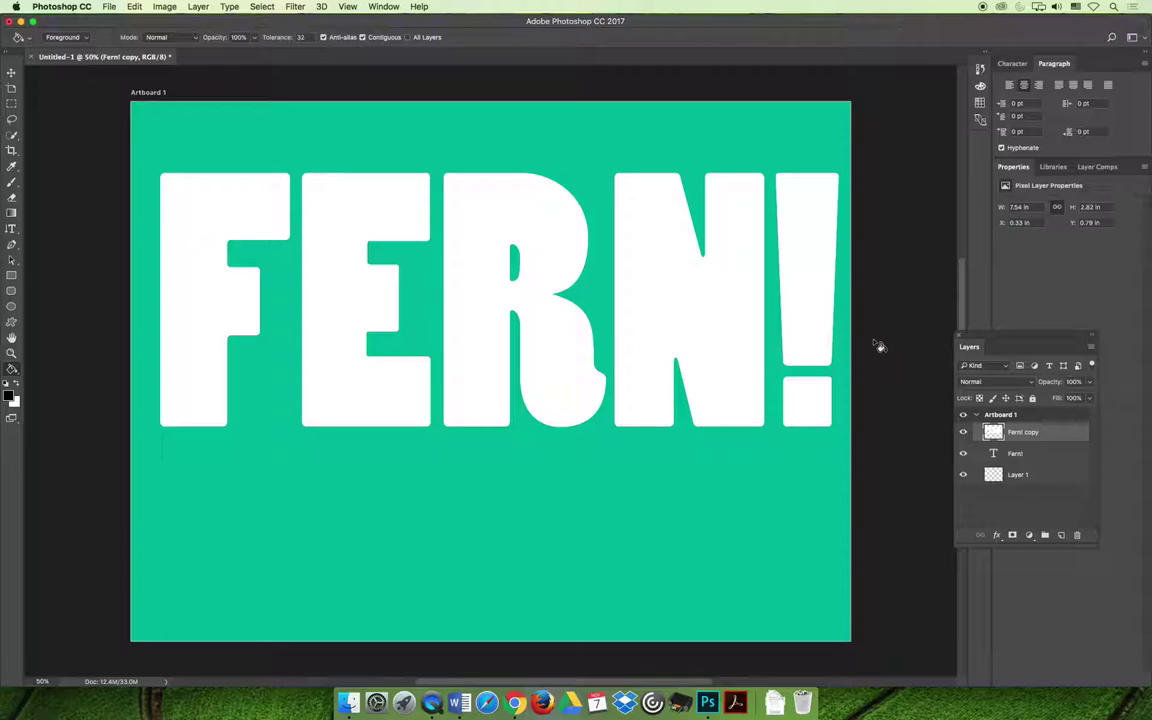
Step: Marquee-select the top half of the rasterized FERN! letters, raise it, and hide the original Fern! layer
click(11, 104)
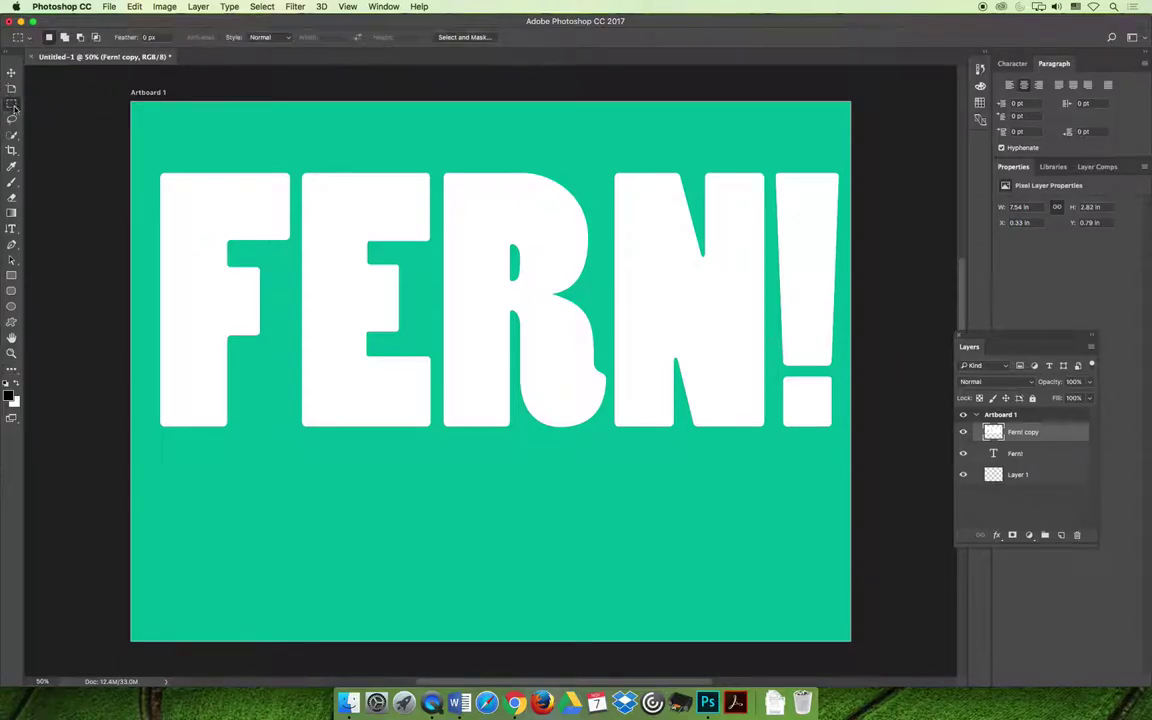
drag(147, 170, 846, 303)
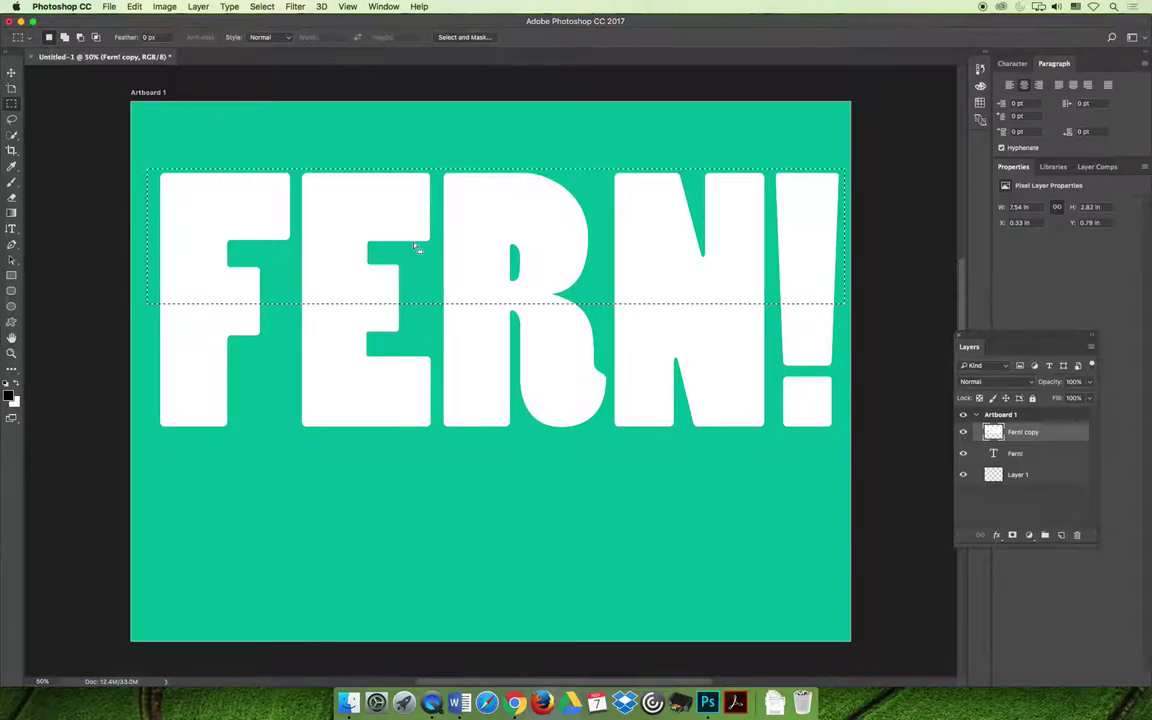
mouse_move(478, 241)
mouse_down()
mouse_move(465, 172)
mouse_move(474, 174)
mouse_up()
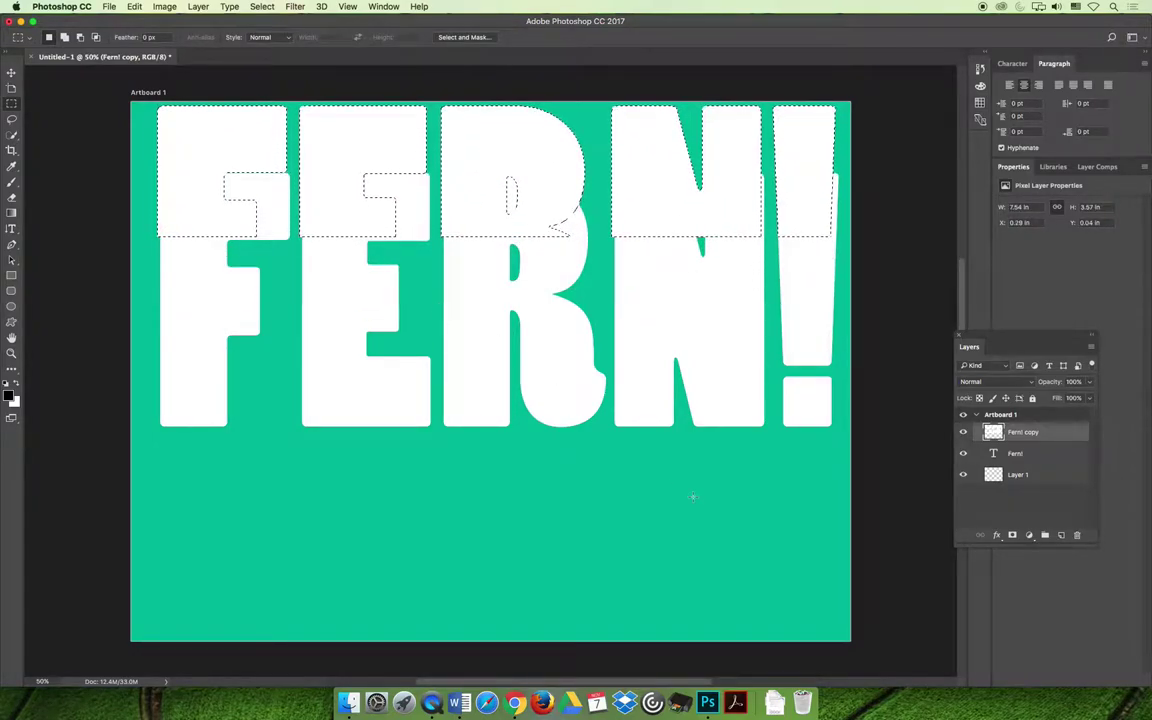
click(963, 456)
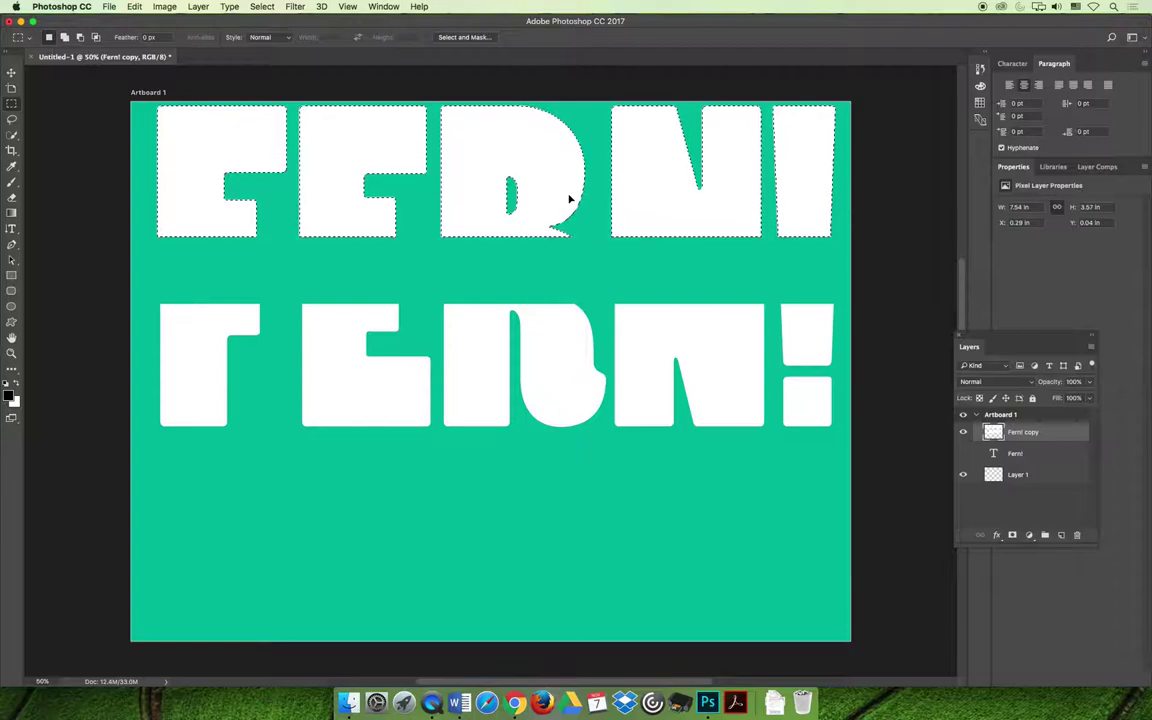
mouse_move(569, 199)
mouse_down()
mouse_move(600, 213)
mouse_move(545, 210)
mouse_move(555, 217)
mouse_up()
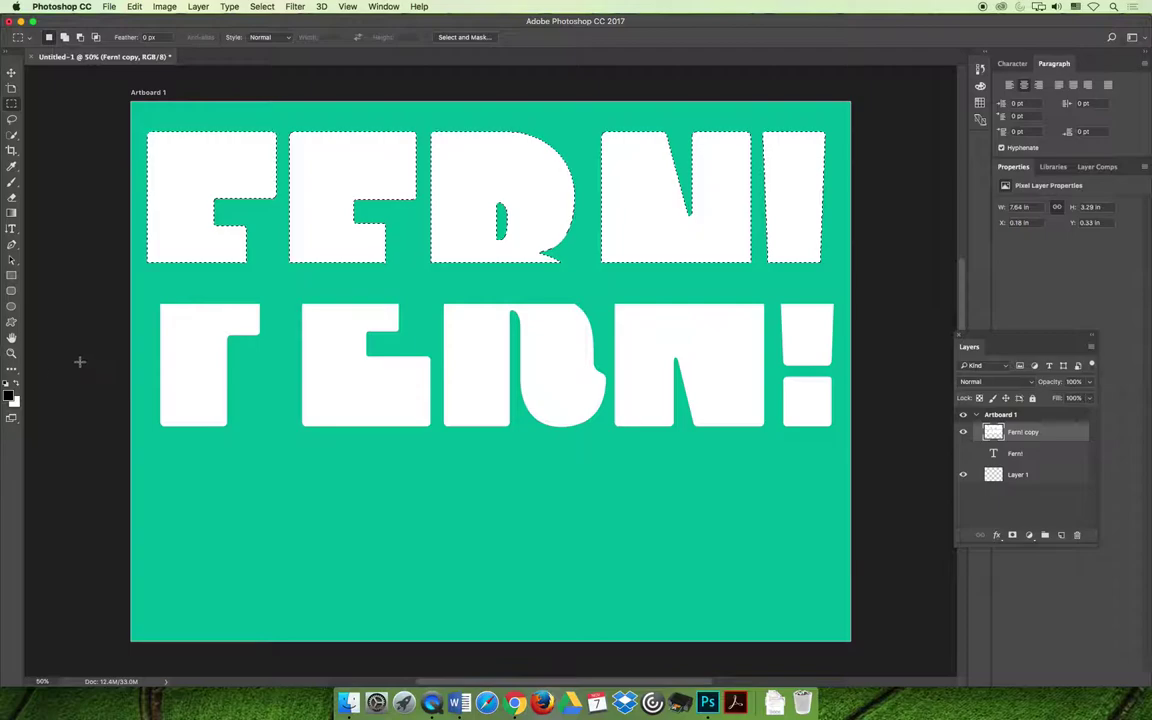
Step: Paint-bucket the raised tops of F, E, R, N and ! black, then deselect
key(g)
click(9, 371)
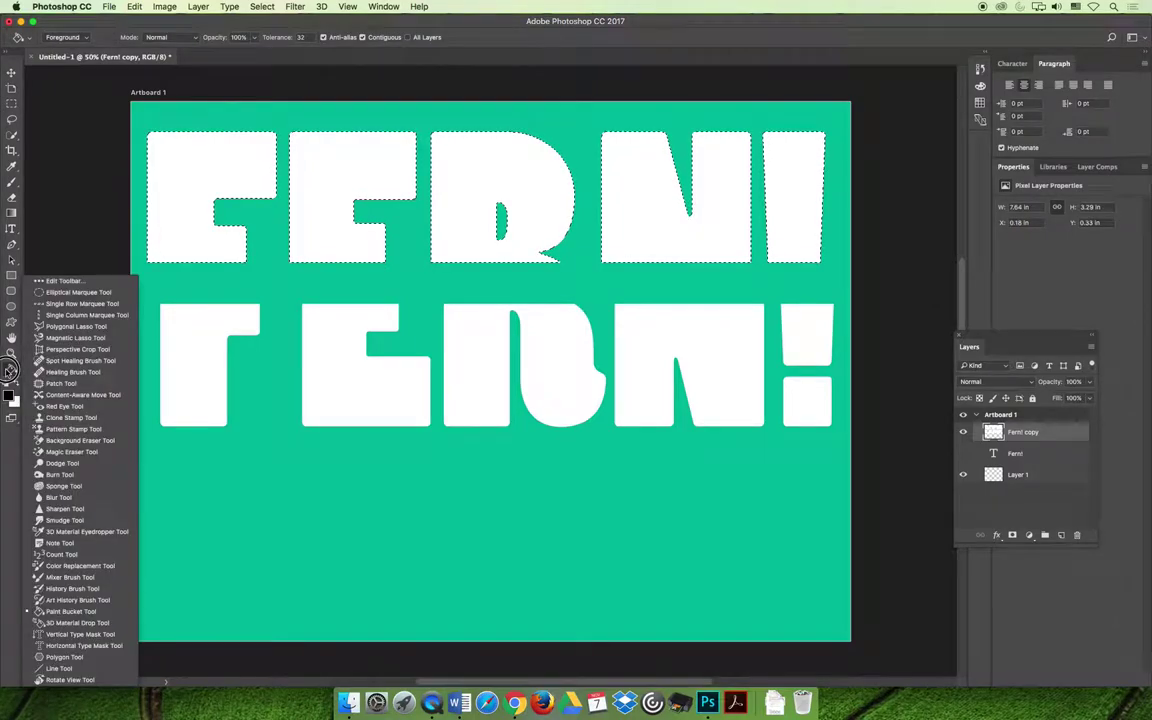
click(62, 611)
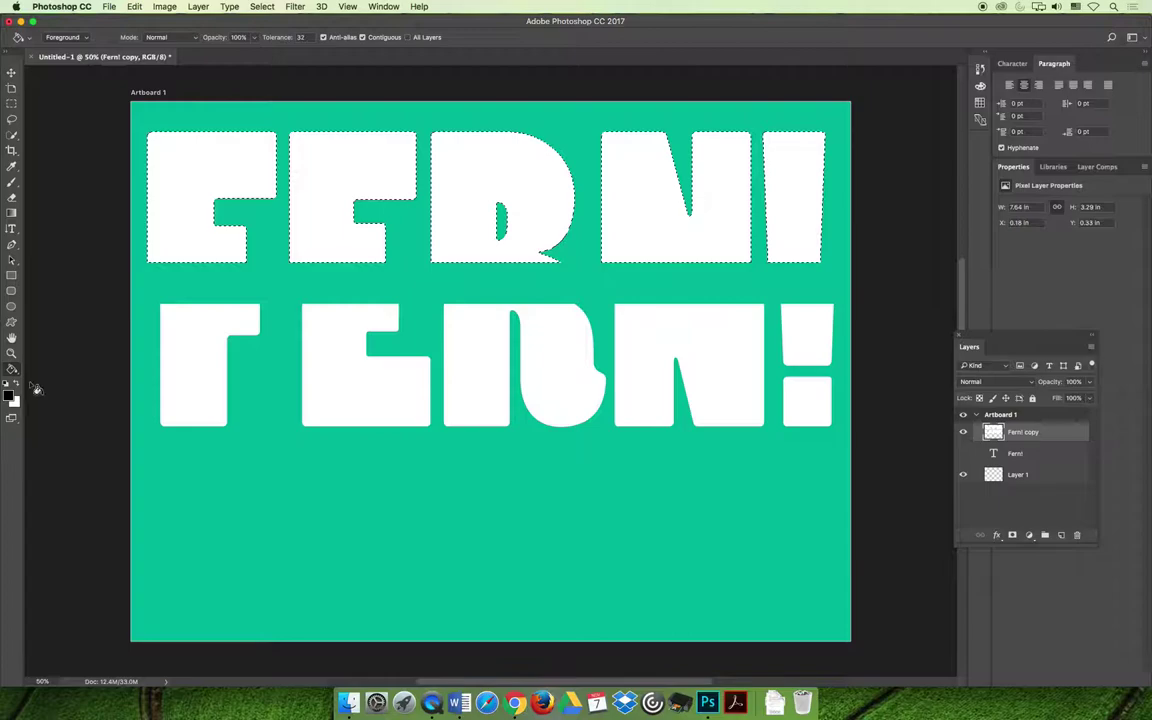
click(178, 200)
click(355, 177)
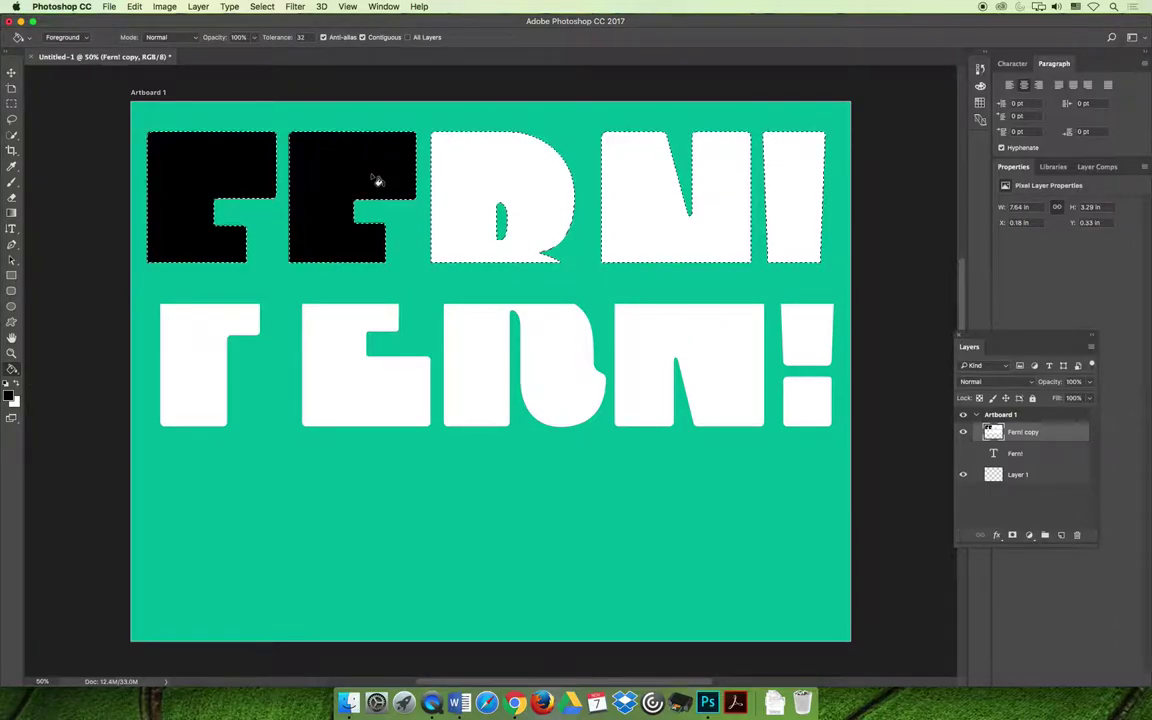
click(466, 177)
click(720, 180)
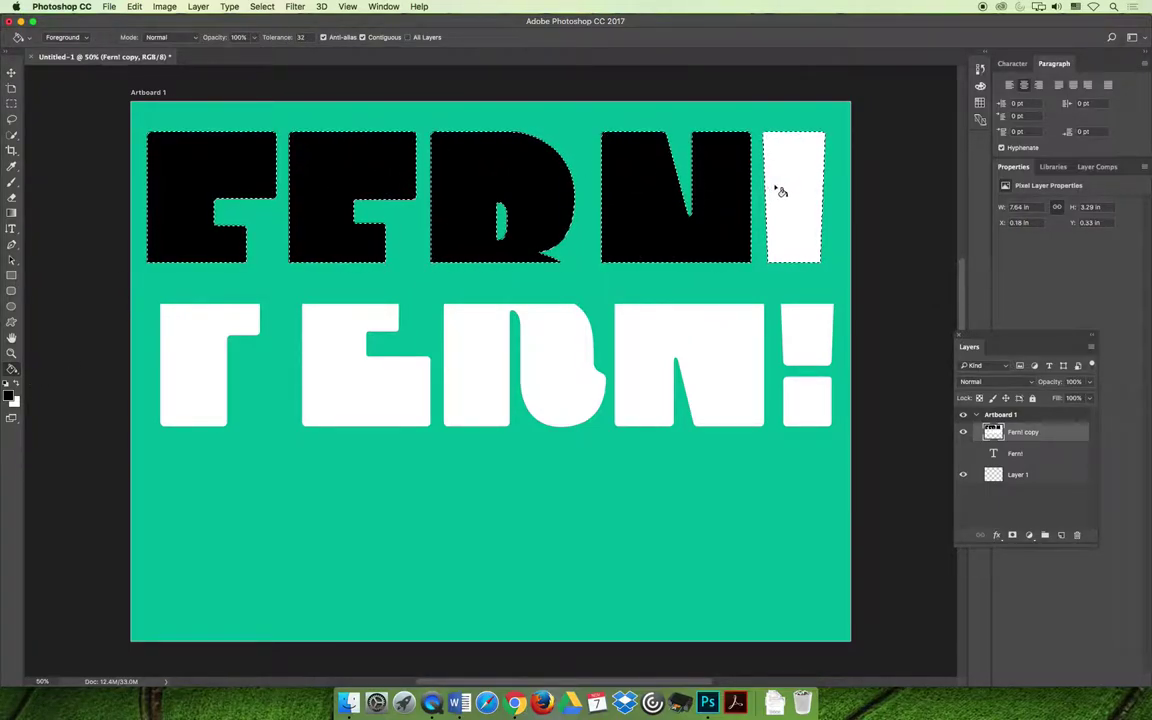
click(777, 188)
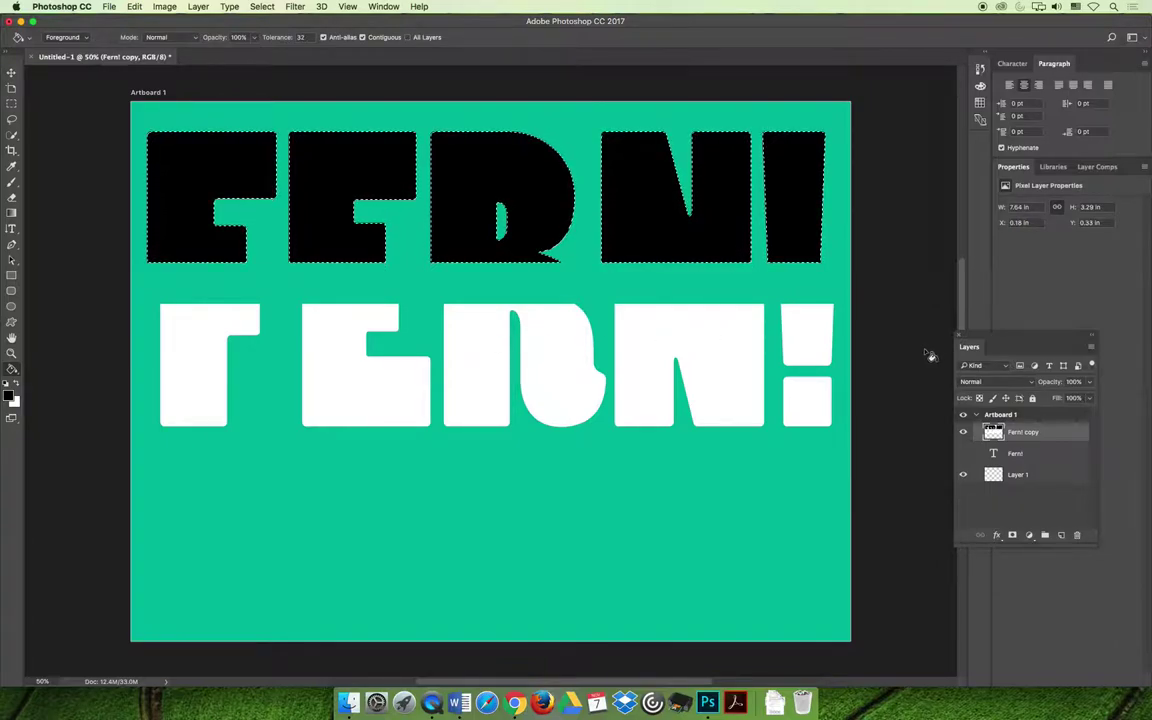
key(super+d)
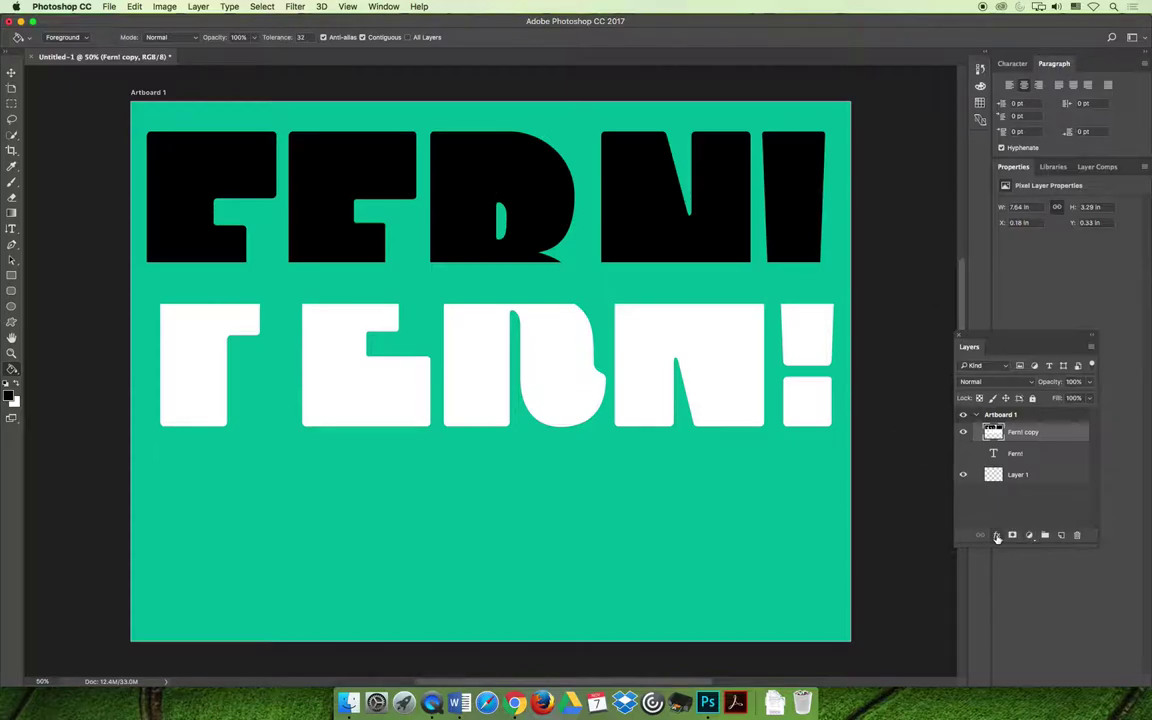
Step: Add a purple wave Pattern Overlay to the Fern! copy at reduced scale and lower opacity
click(997, 536)
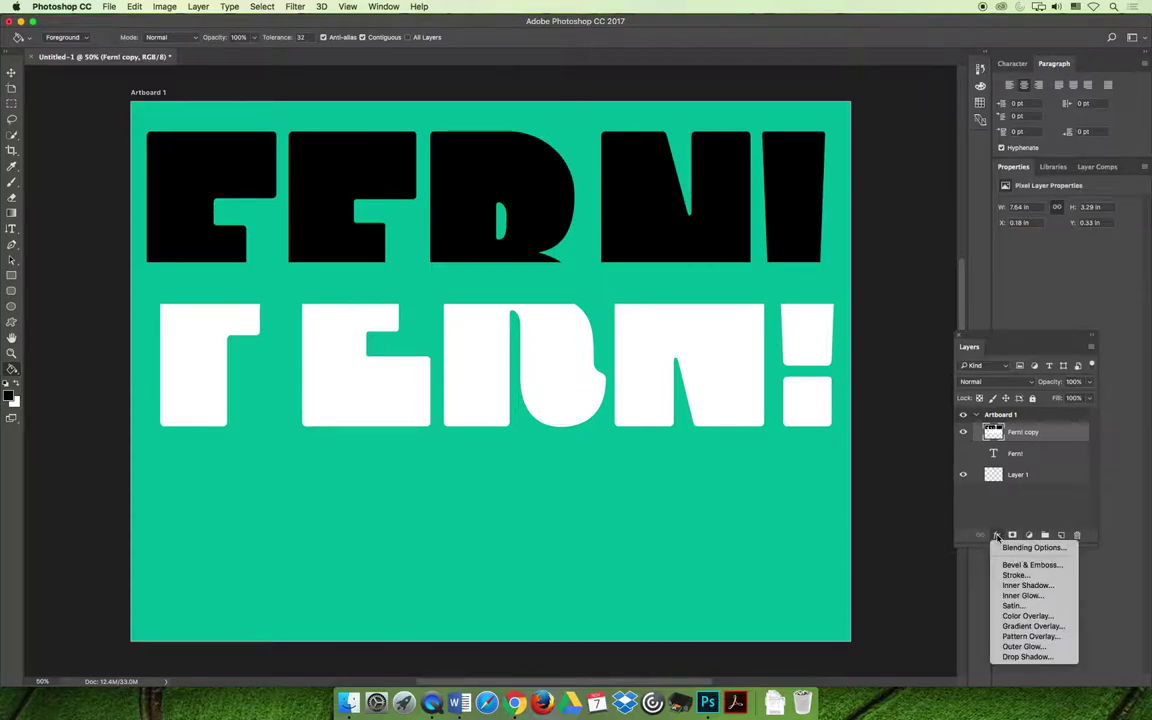
click(1025, 637)
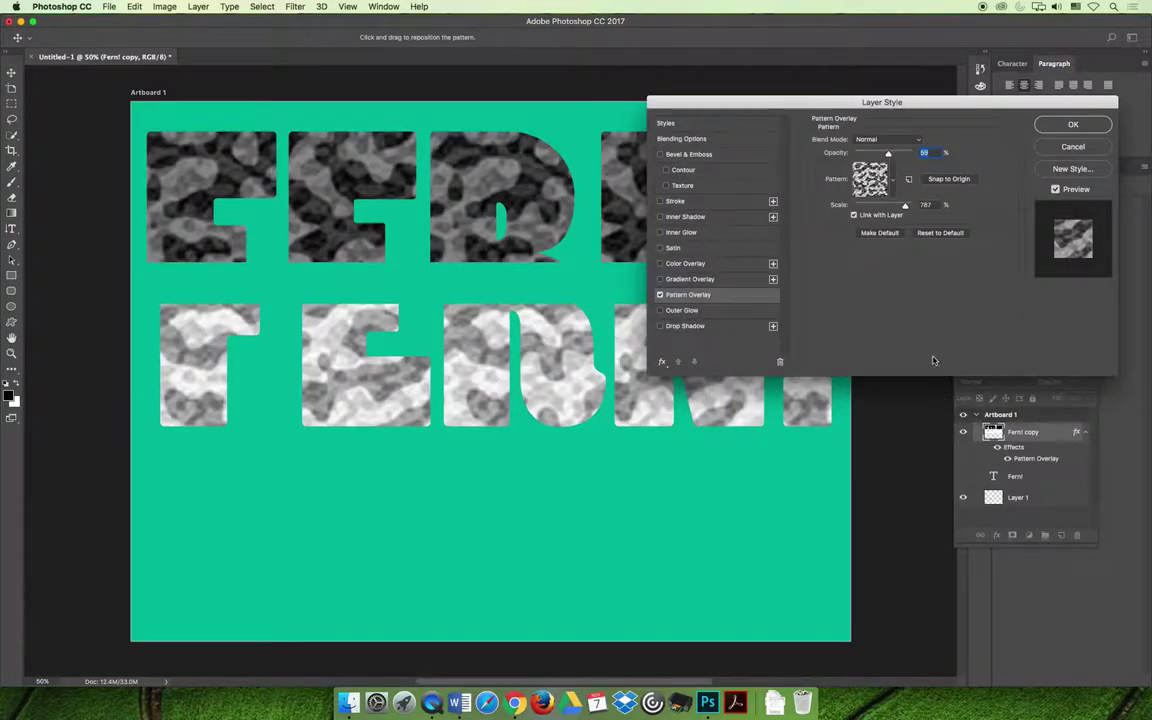
mouse_move(905, 205)
mouse_down()
mouse_move(880, 206)
mouse_move(900, 206)
mouse_up()
click(869, 180)
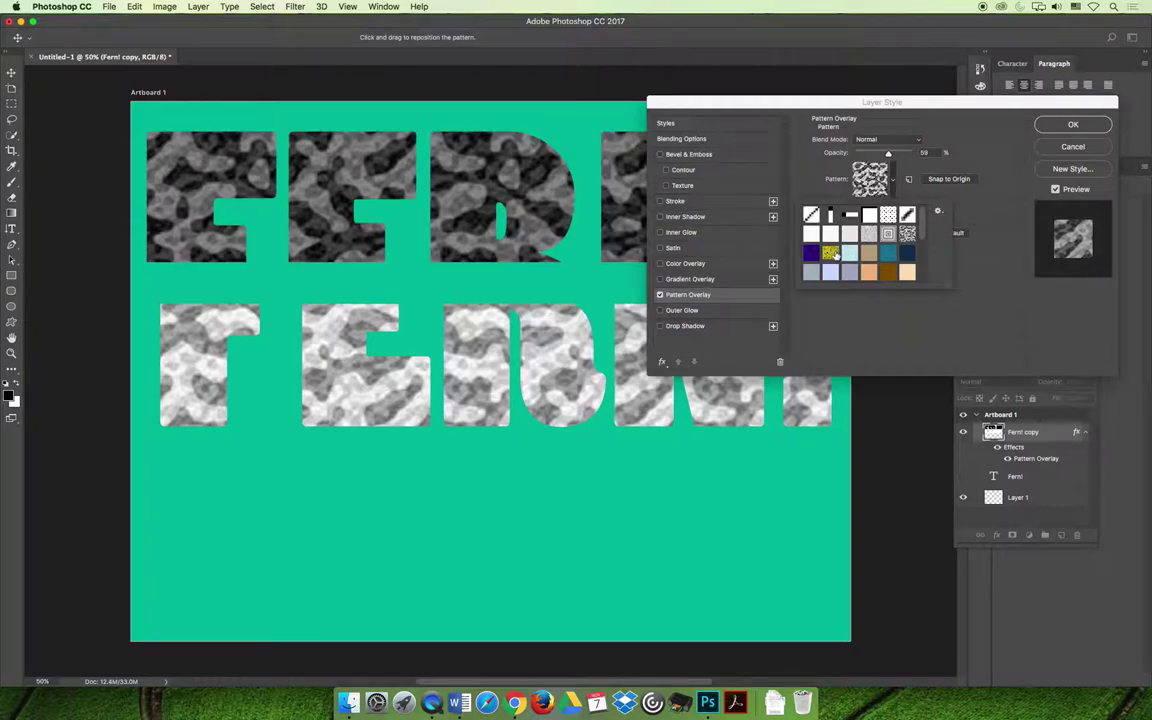
click(829, 254)
click(811, 254)
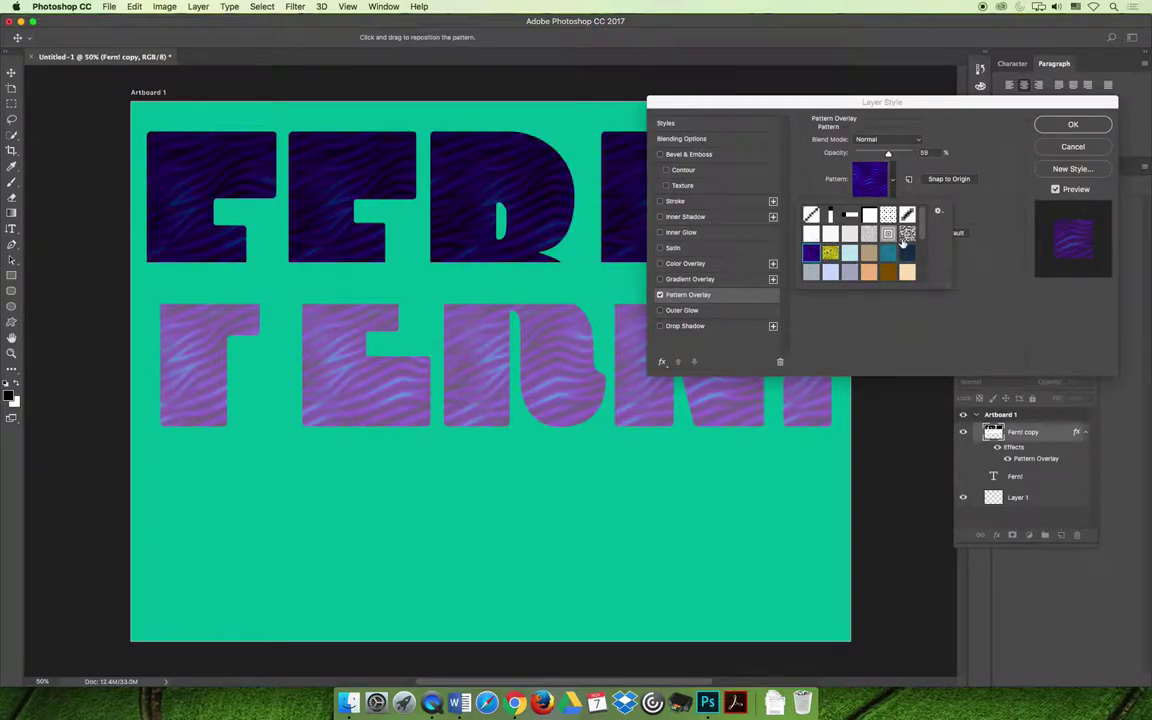
click(893, 180)
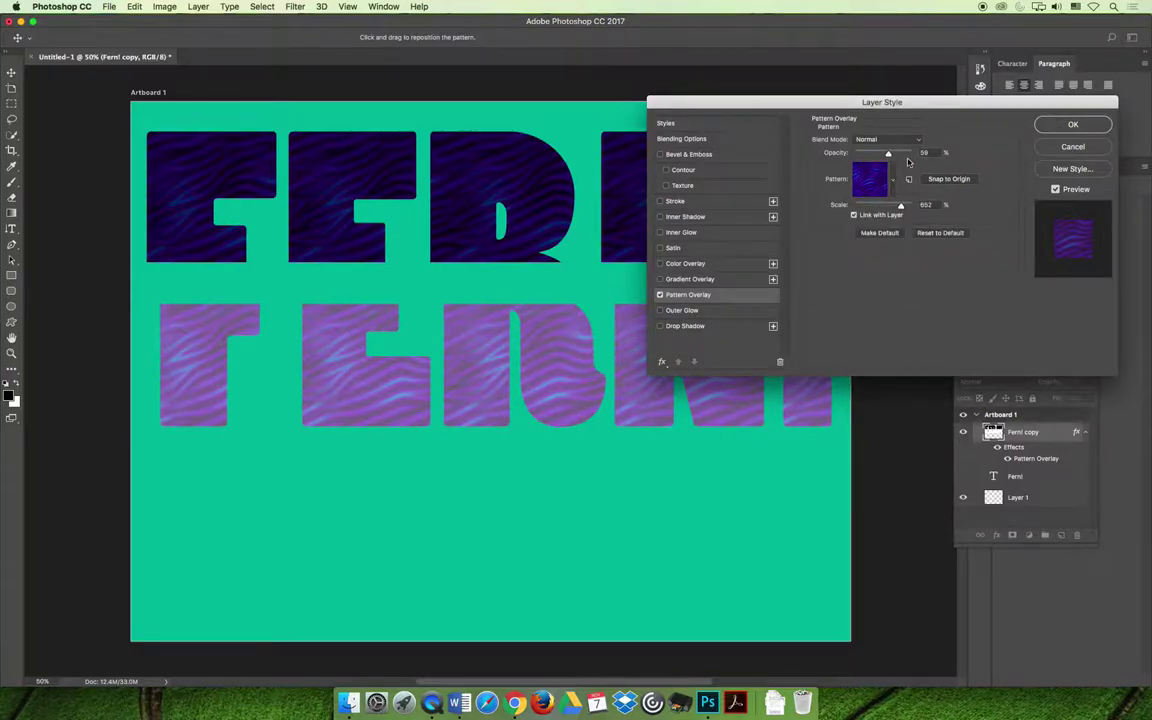
drag(887, 153, 880, 155)
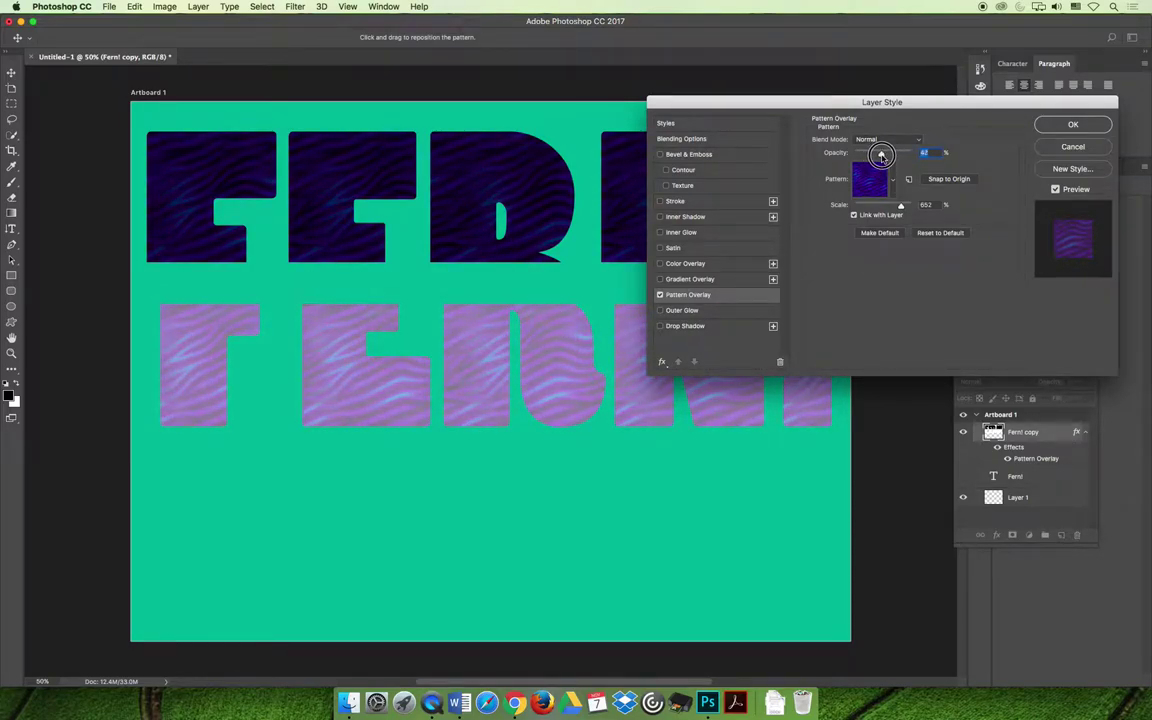
Step: Try Dissolve, Darken, Color Burn, Darker Color and Lighten blend modes for the pattern overlay
click(885, 140)
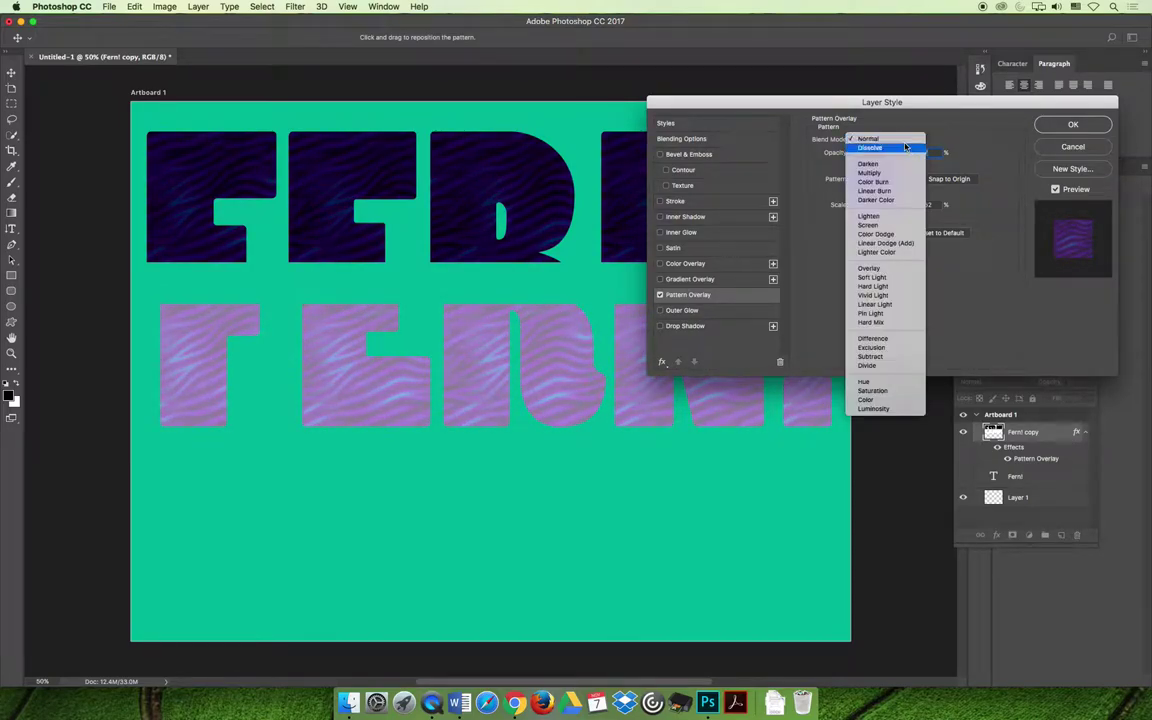
click(870, 148)
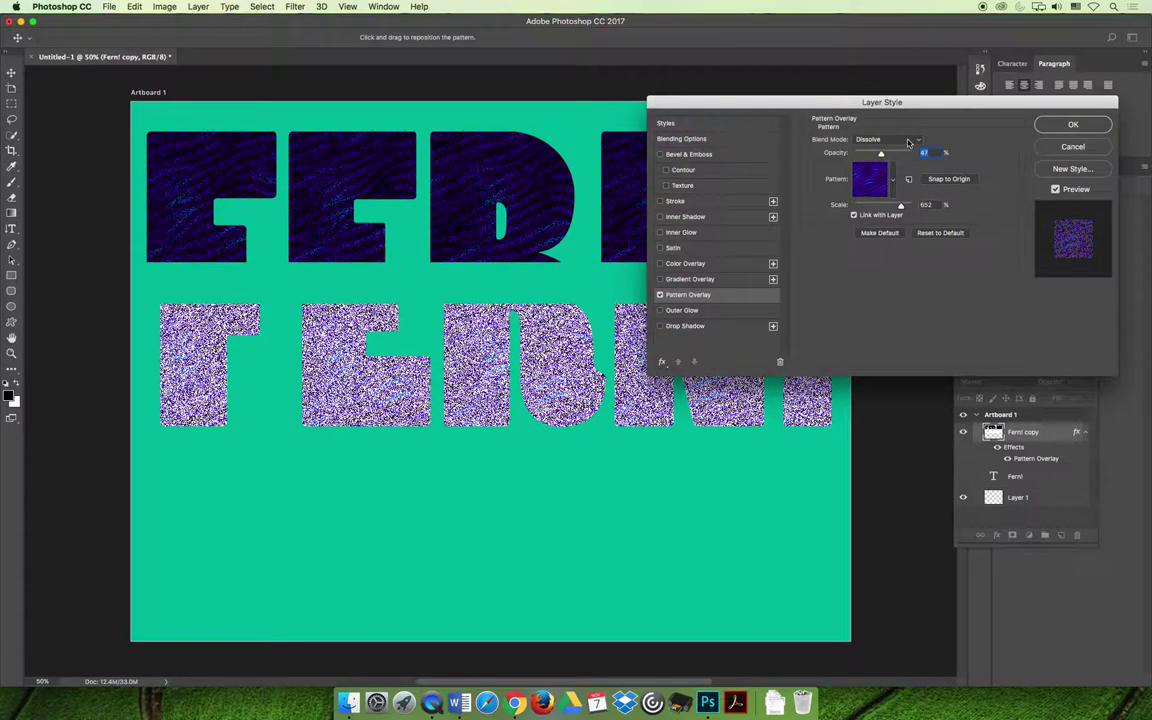
click(908, 143)
click(895, 155)
click(903, 141)
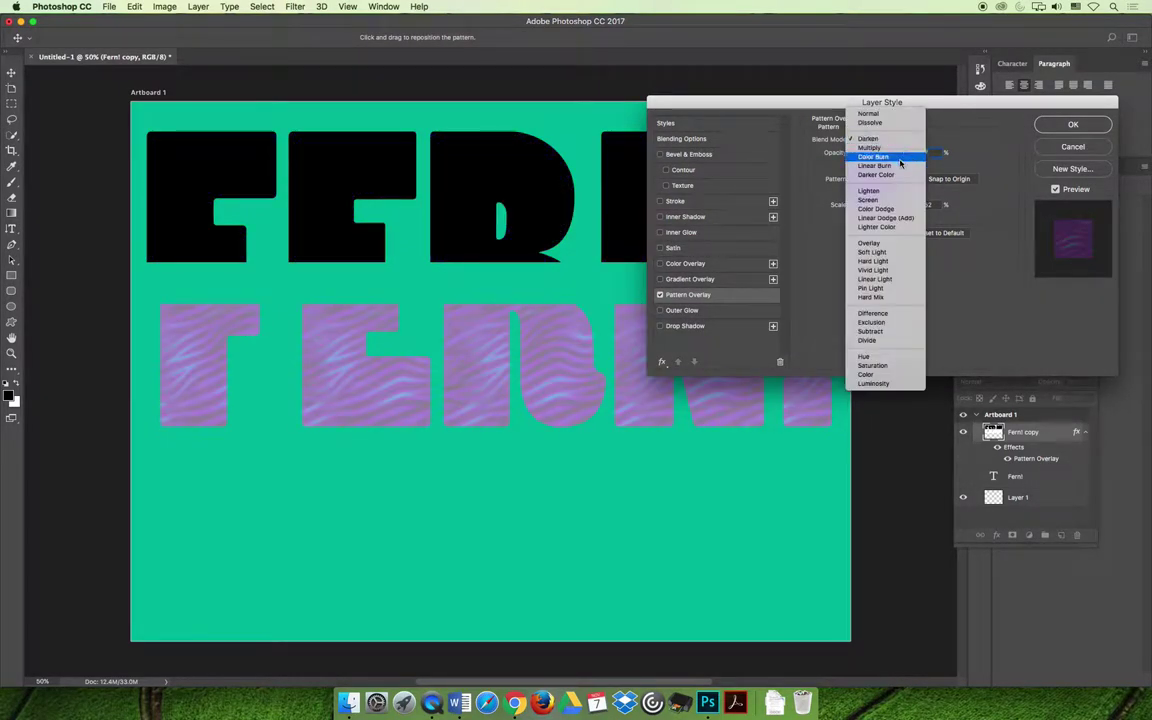
click(899, 157)
click(903, 141)
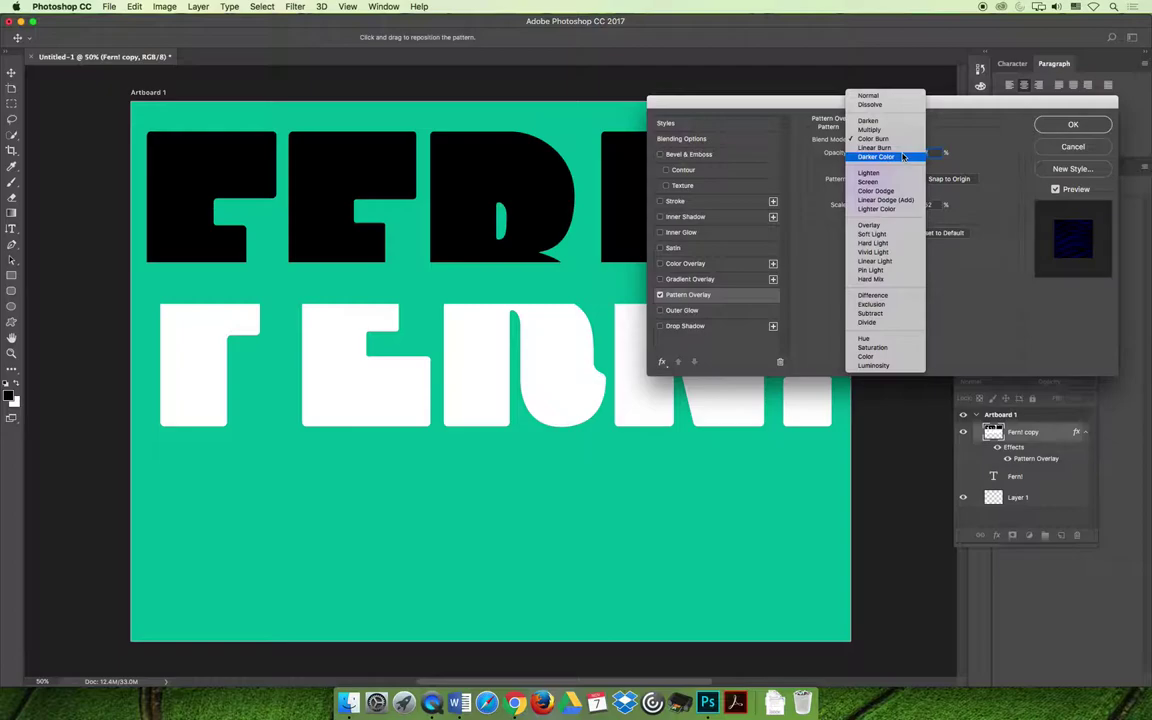
click(903, 157)
click(905, 145)
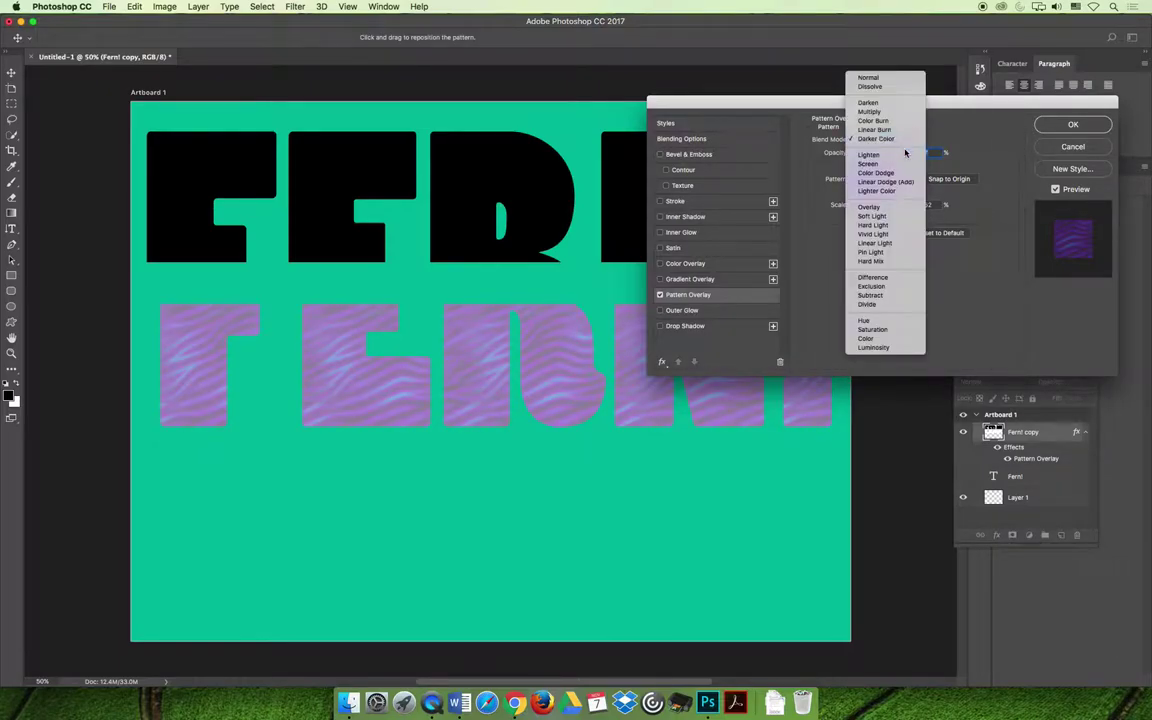
click(906, 155)
click(907, 142)
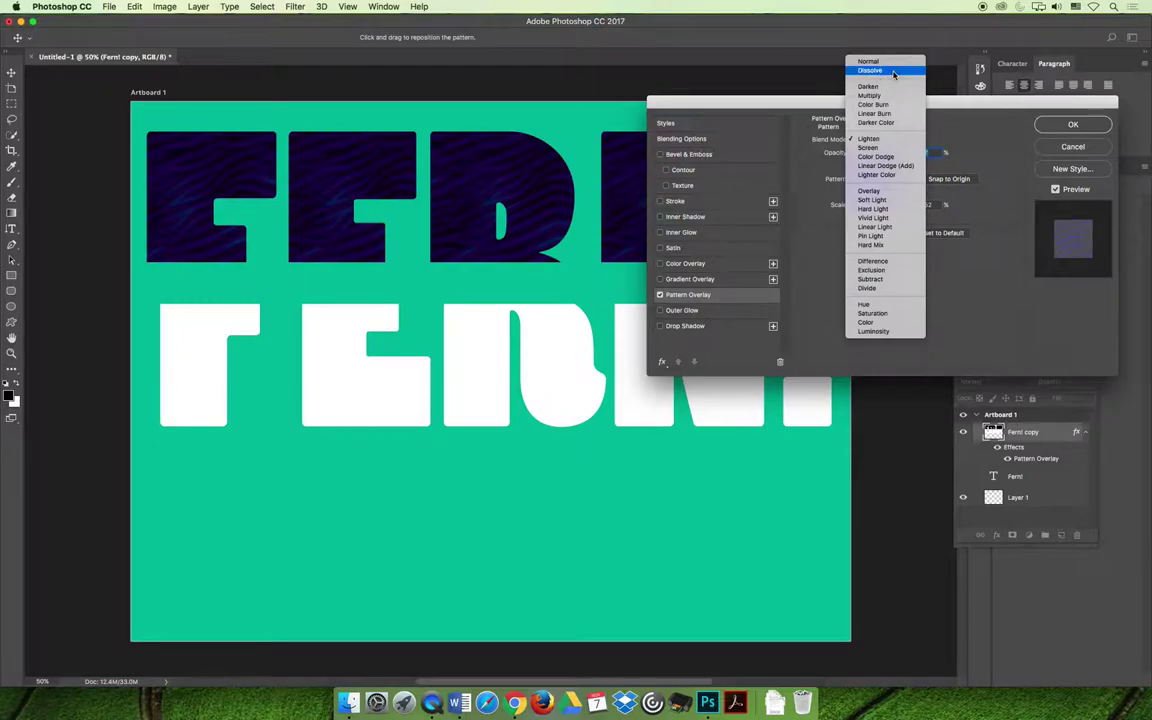
click(894, 71)
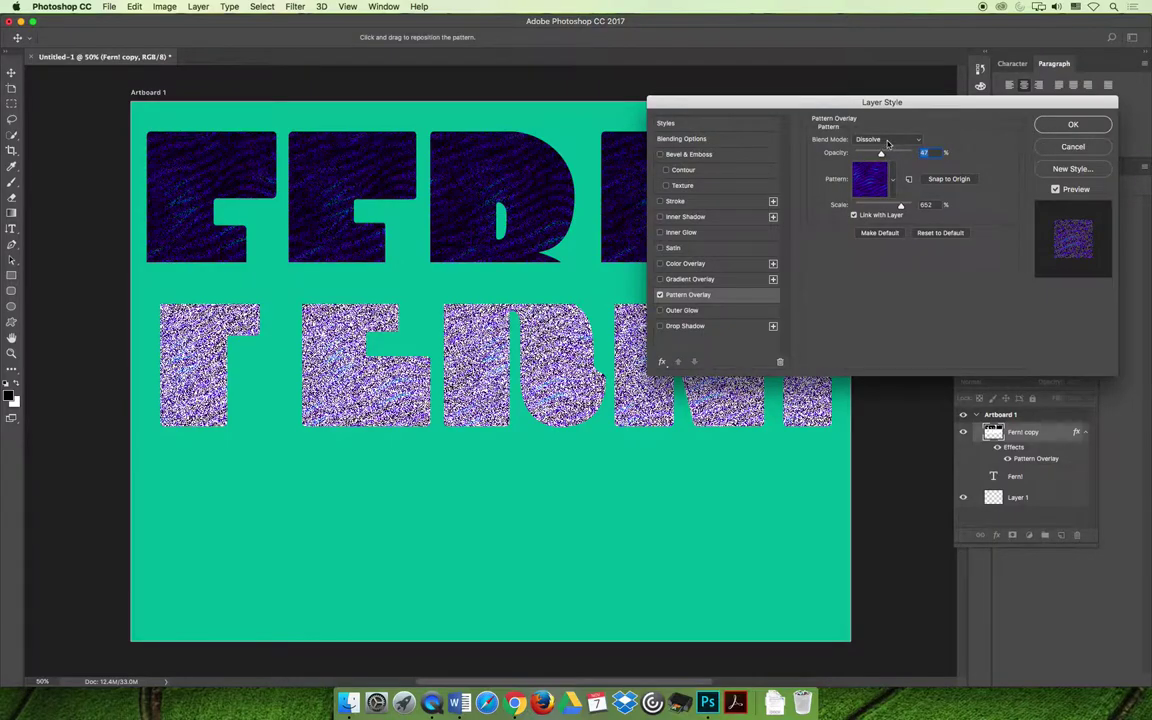
Step: Set the pattern overlay blend mode to Normal at about 47% opacity and confirm
click(888, 139)
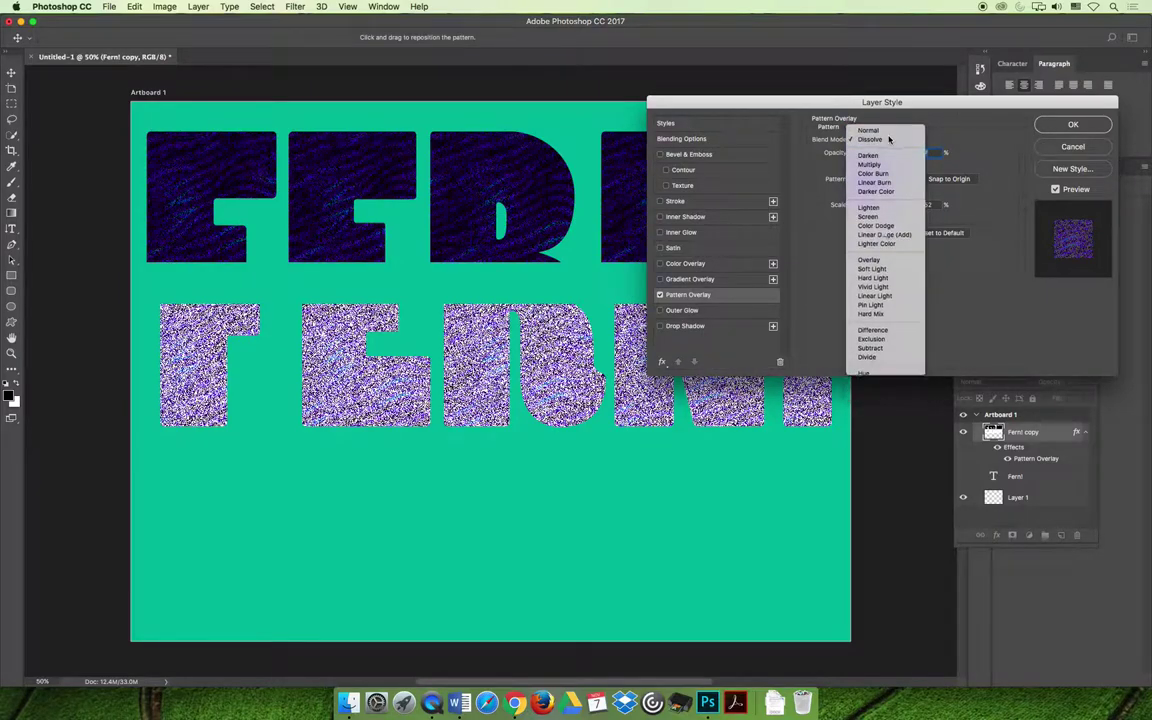
click(884, 130)
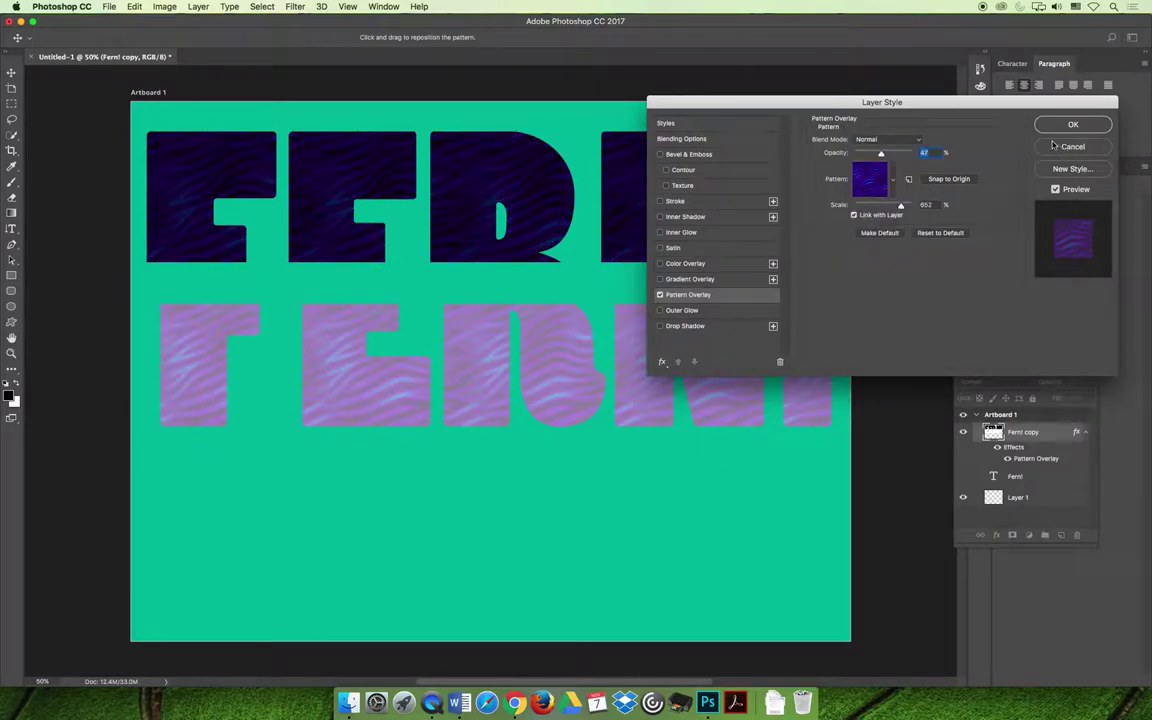
click(1068, 126)
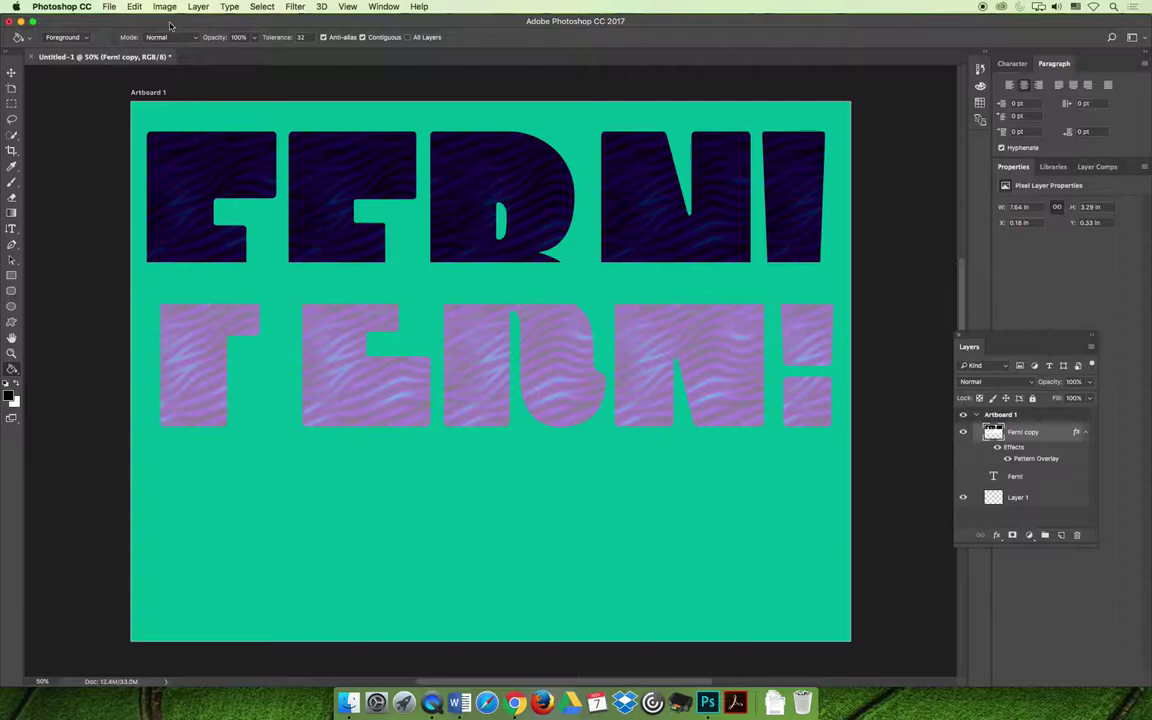
Step: Apply Filter > Distort > Twirl with a 50° angle to the patterned Fern! copy
click(135, 7)
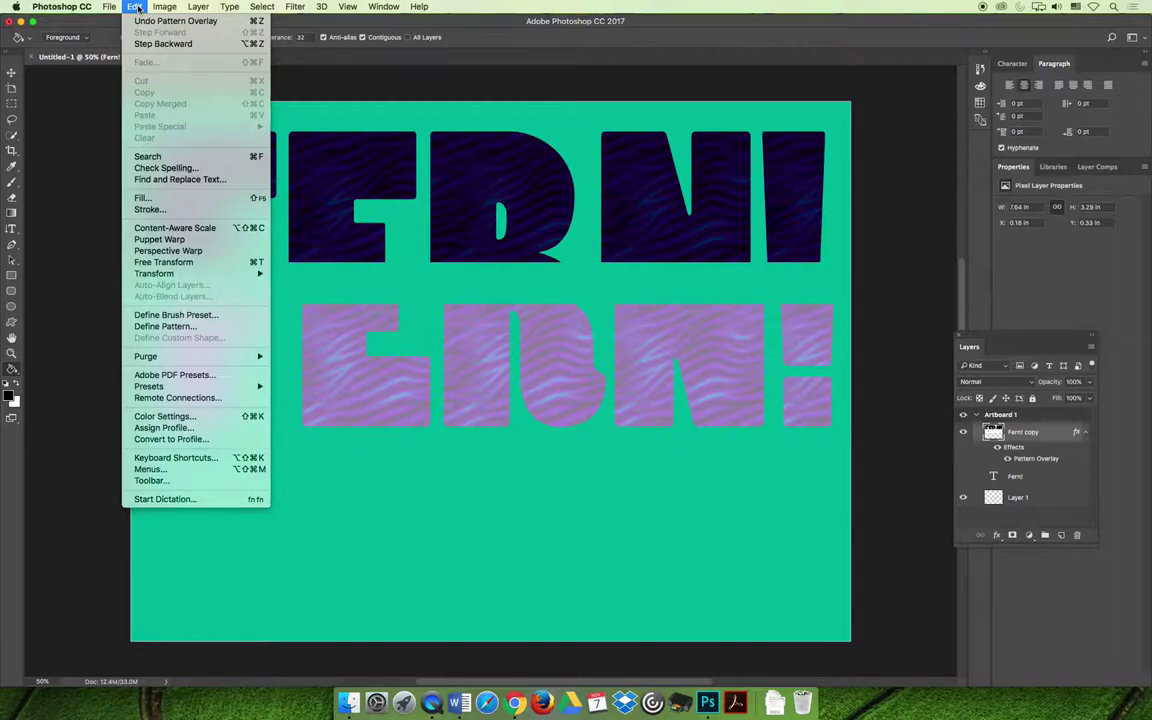
click(133, 7)
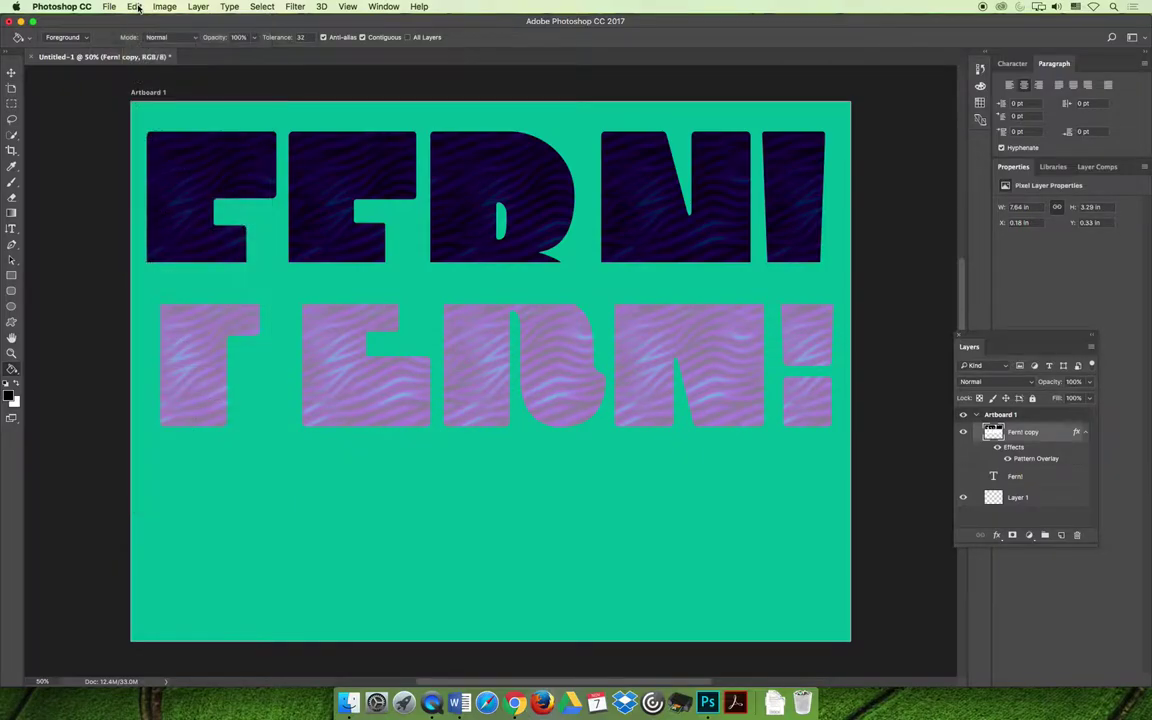
click(295, 7)
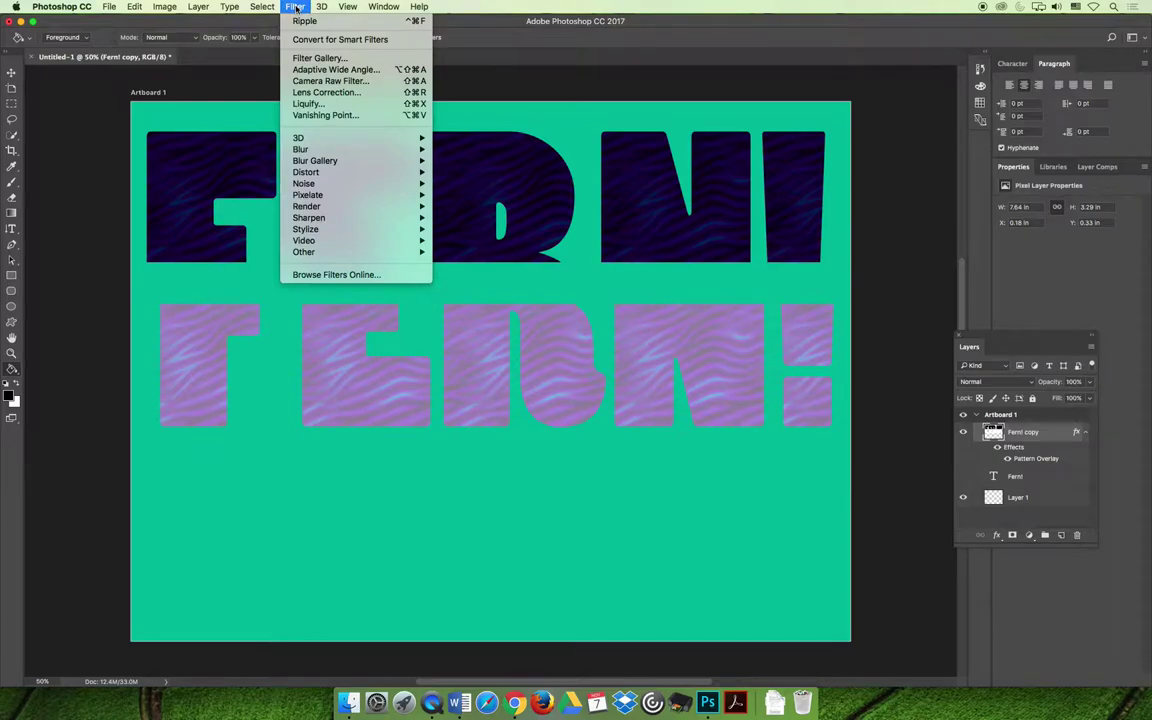
mouse_move(311, 173)
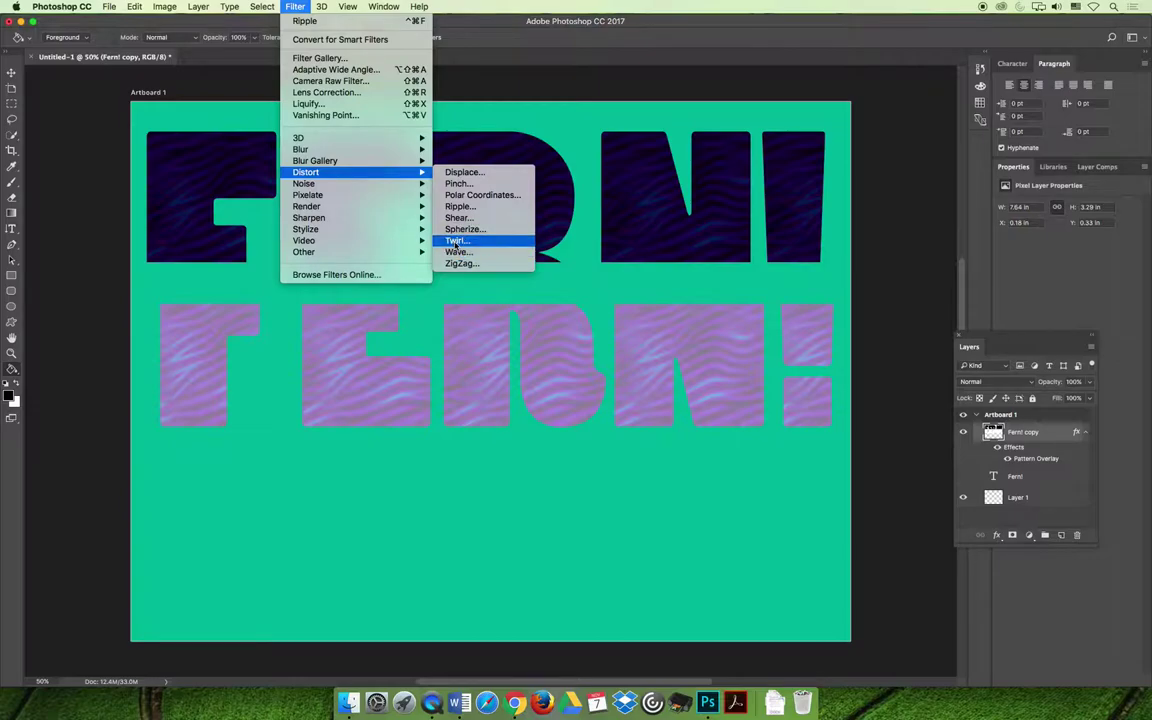
click(456, 242)
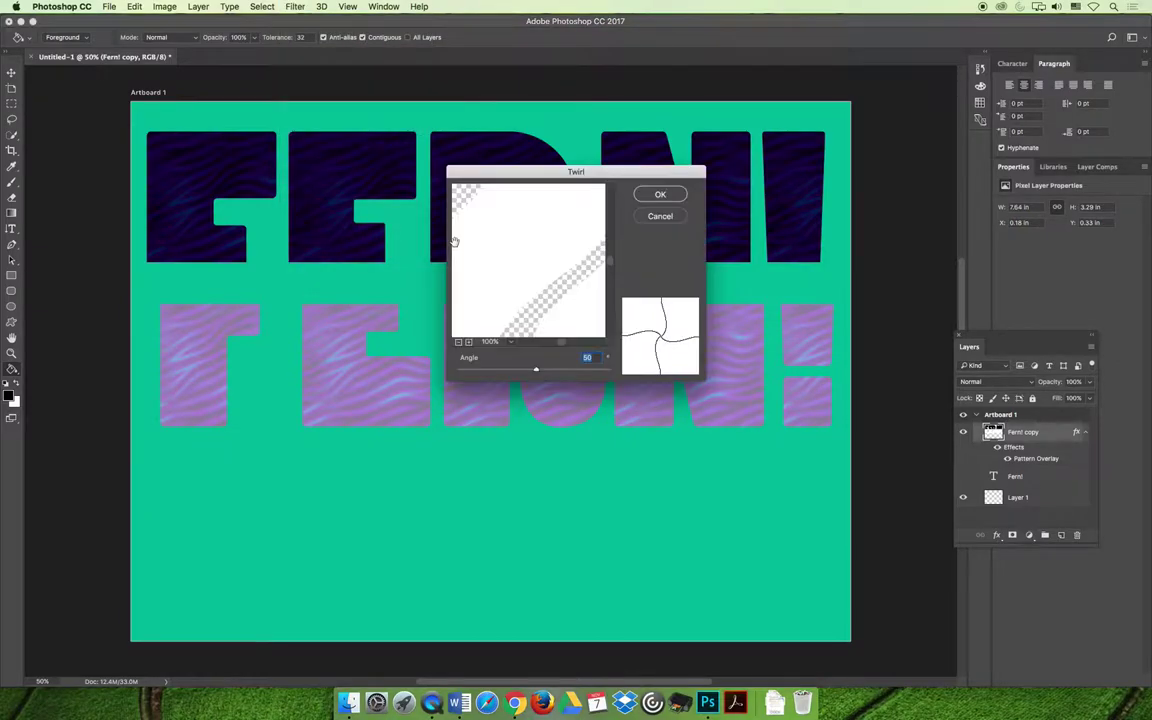
click(663, 195)
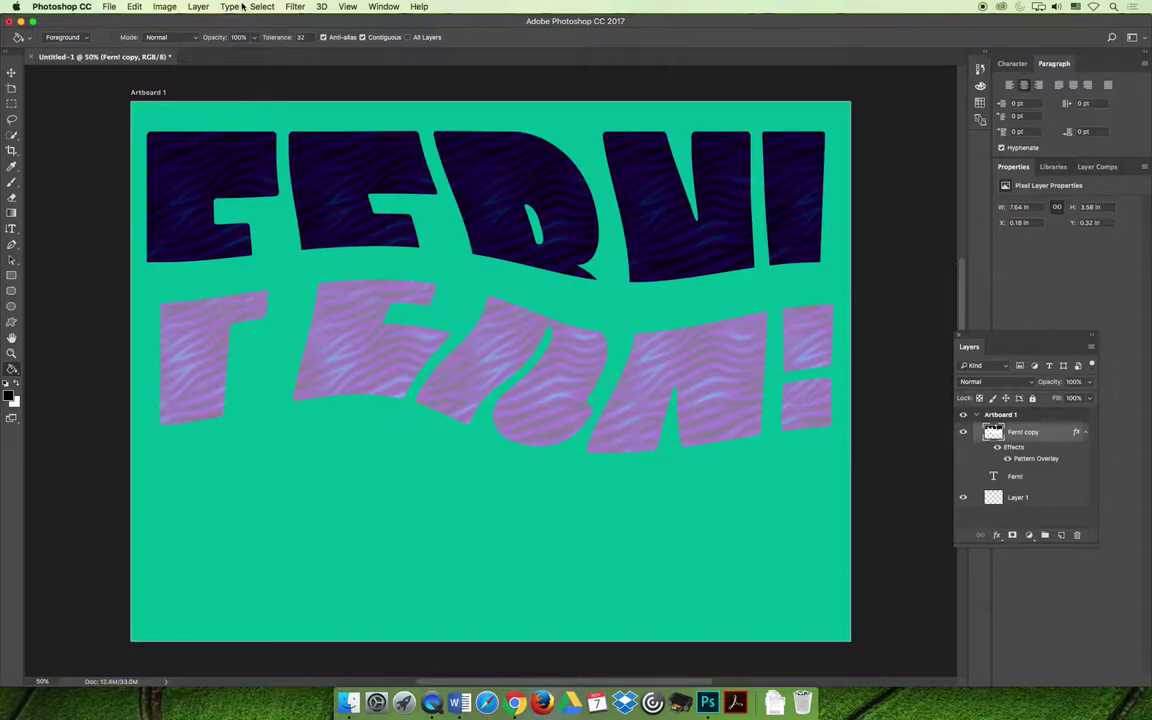
click(295, 7)
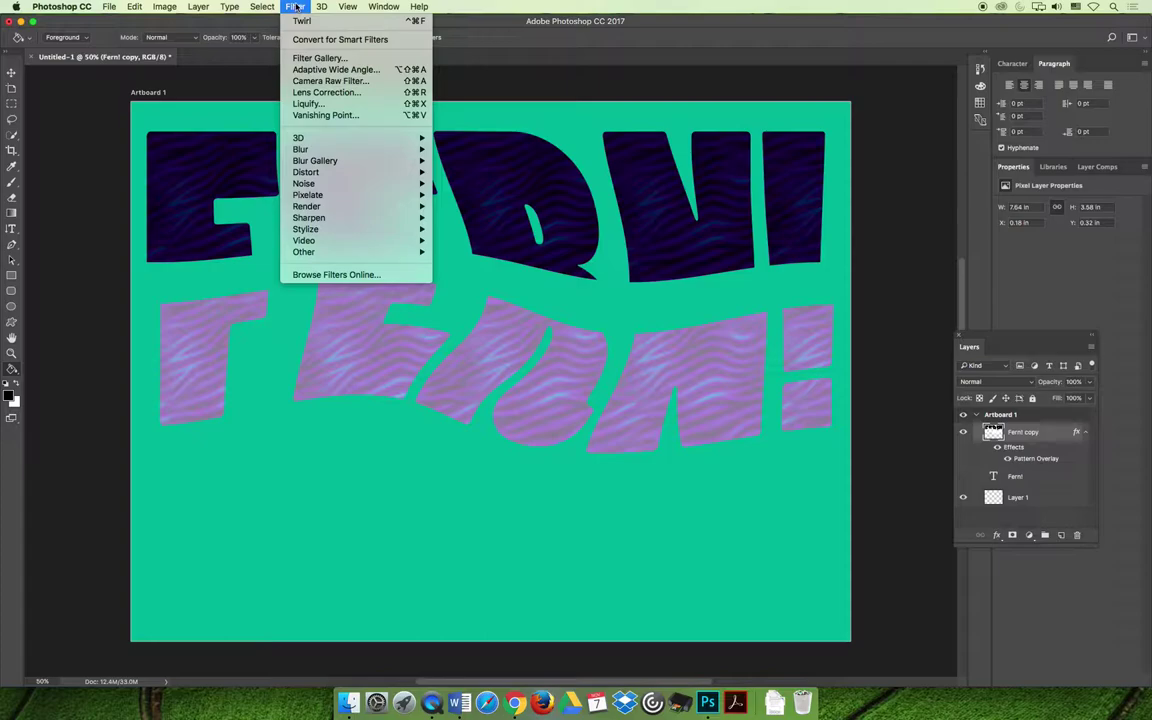
click(296, 7)
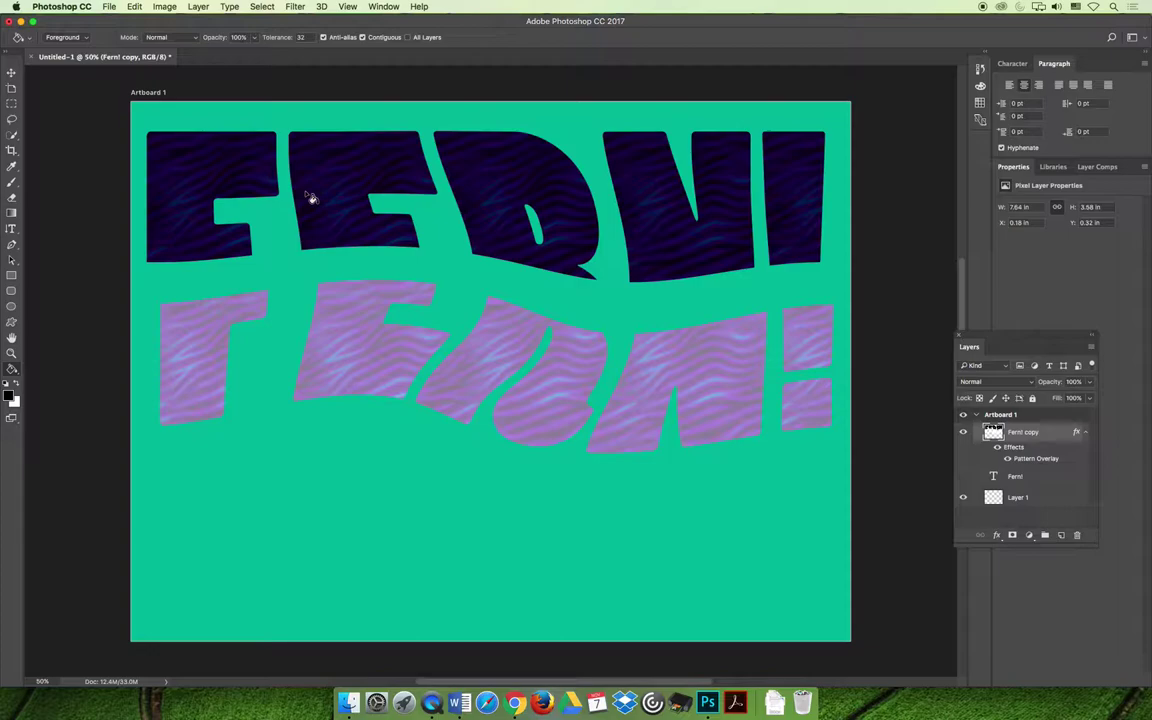
Step: Select and show the original Fern! text layer, and hide the twirled Fern! copy
click(1010, 477)
click(963, 478)
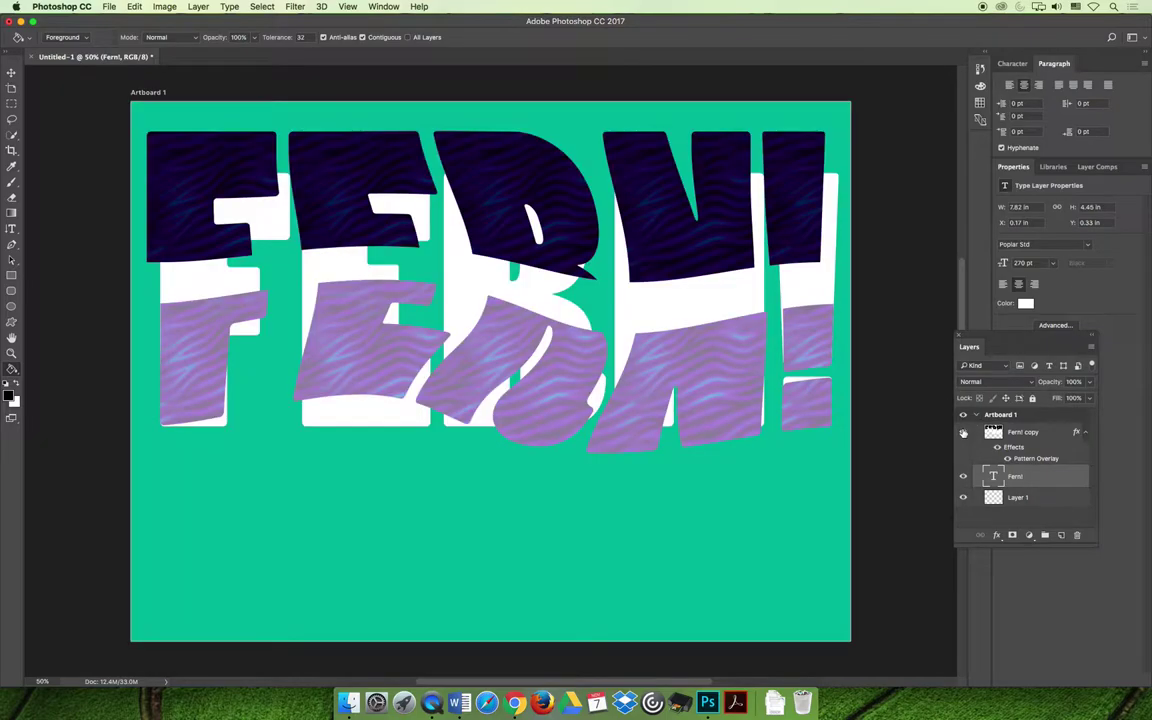
click(963, 432)
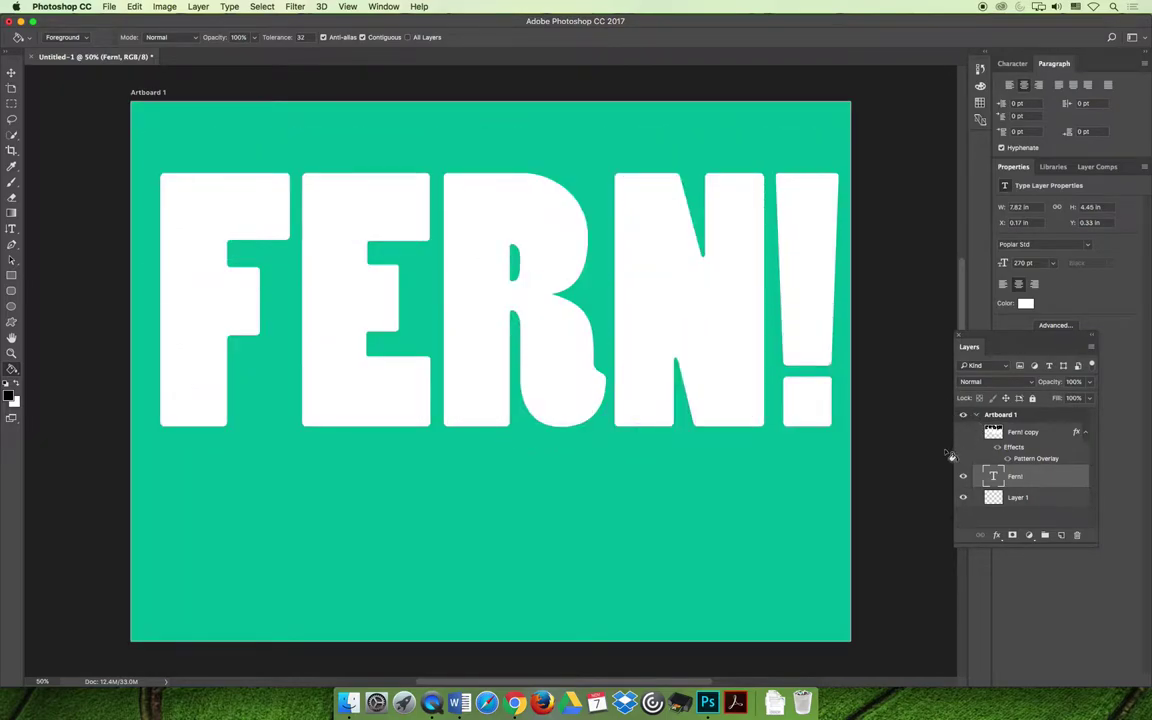
Step: Start Edit > Transform > Warp on the white FERN! type layer
click(133, 7)
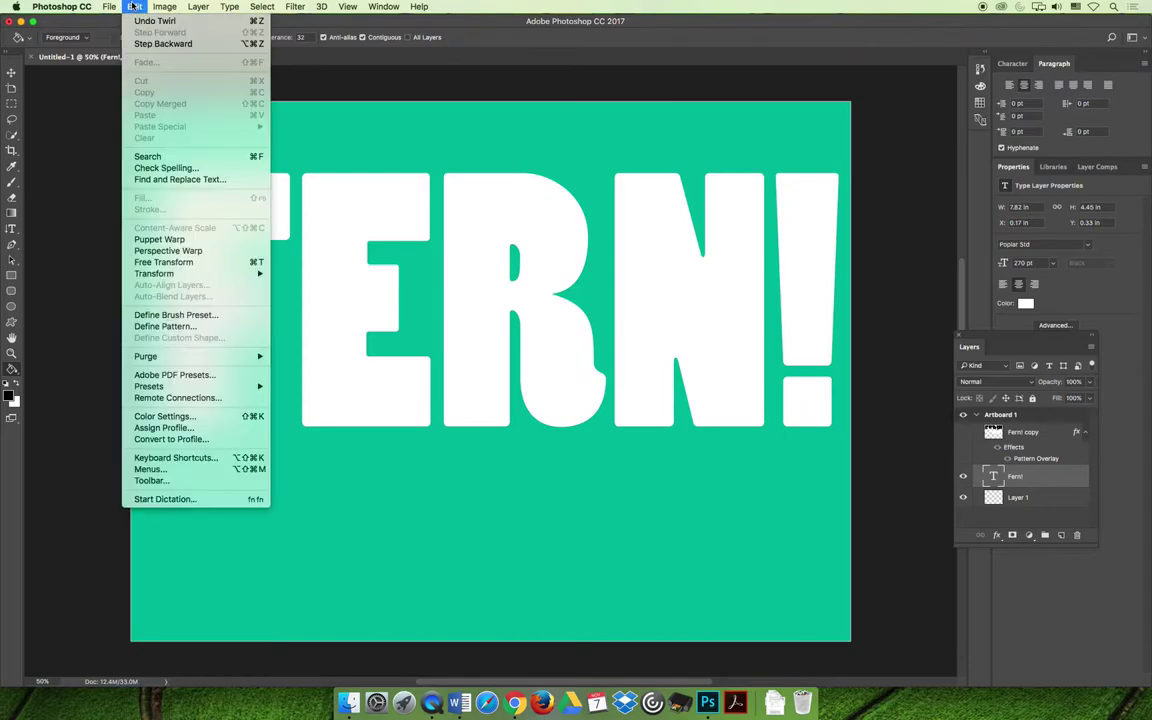
mouse_move(167, 277)
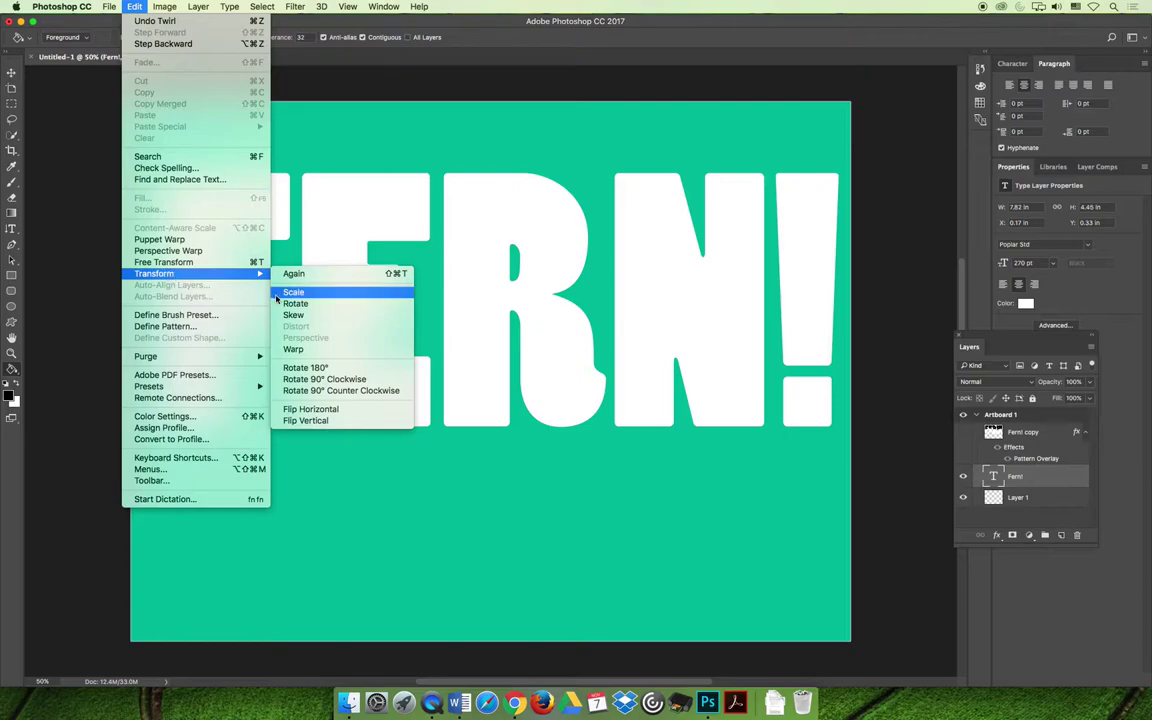
click(299, 350)
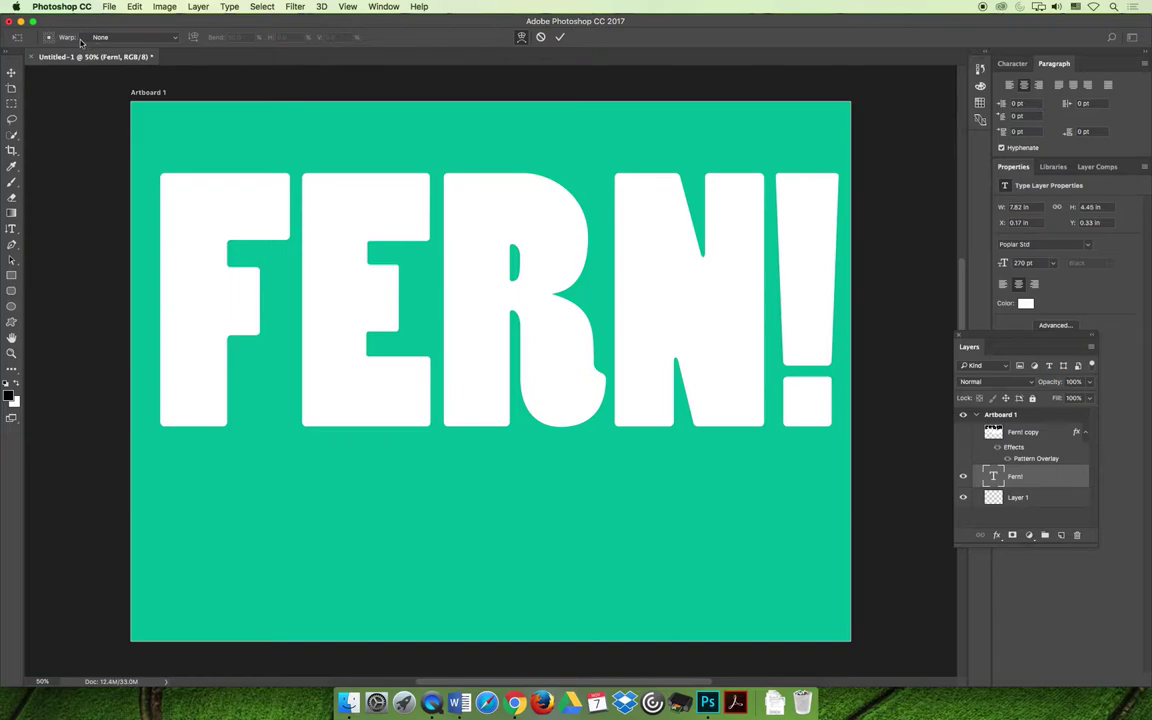
Step: Preview Arc, Arc Lower, Arc Upper, Arch, Bulge, Shell Lower and Shell Upper warps on FERN!
click(150, 37)
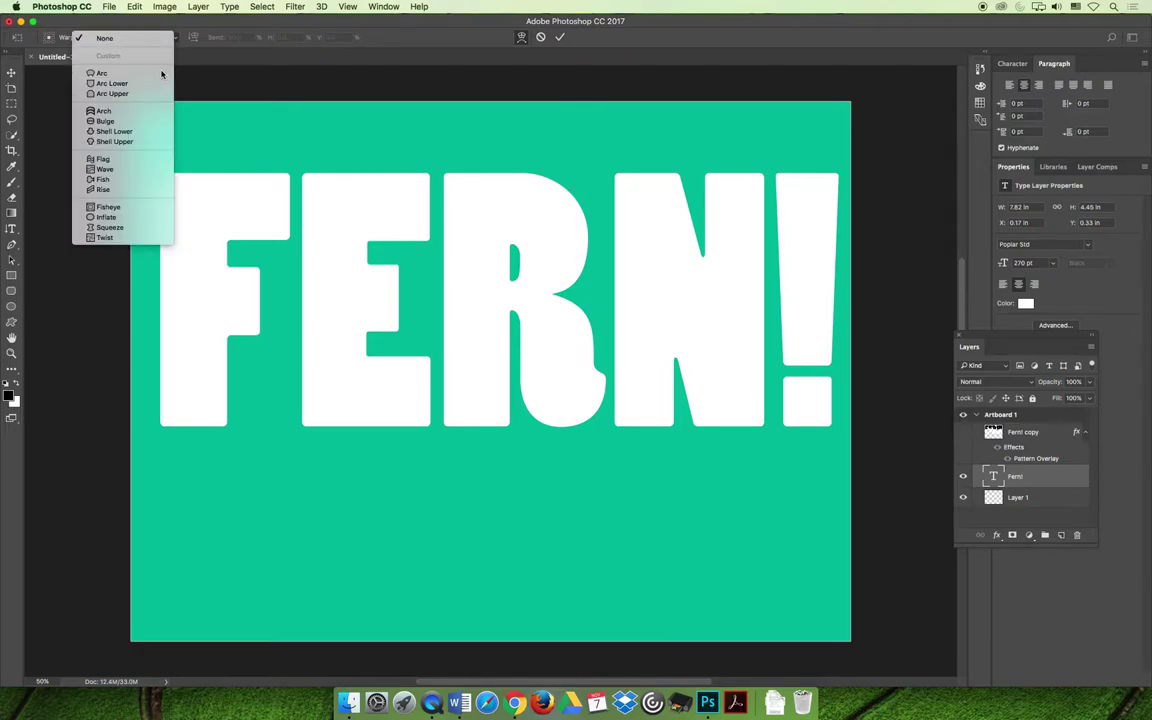
click(160, 73)
click(160, 37)
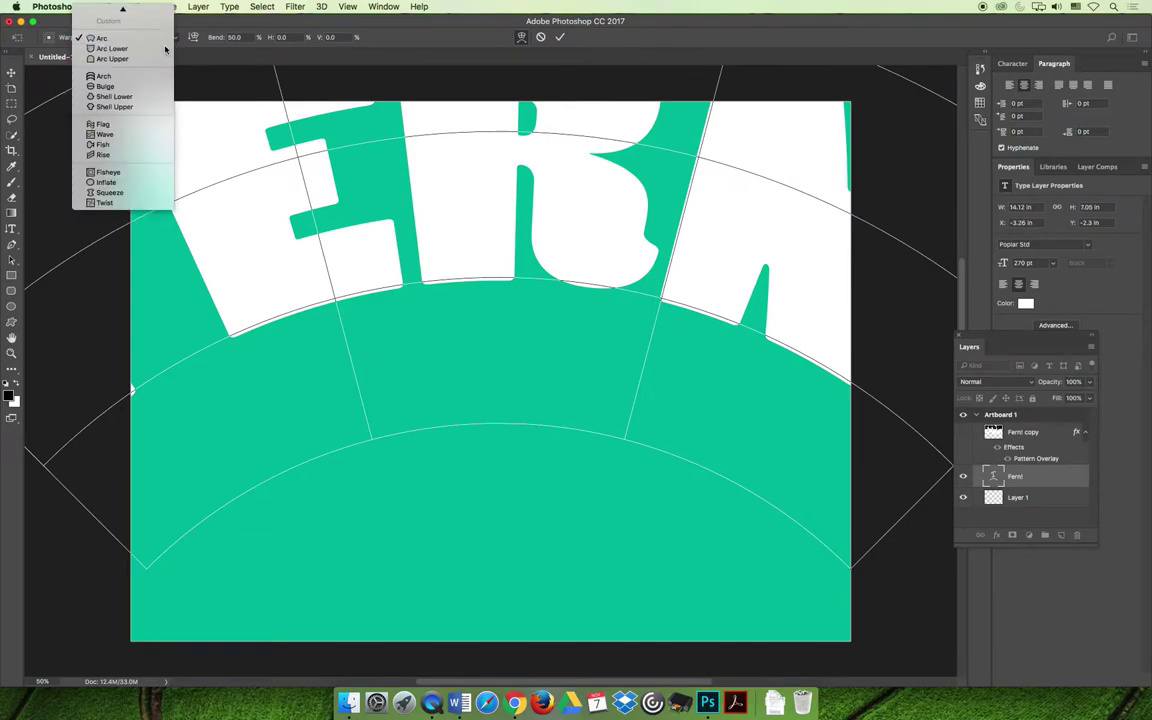
click(165, 49)
click(165, 44)
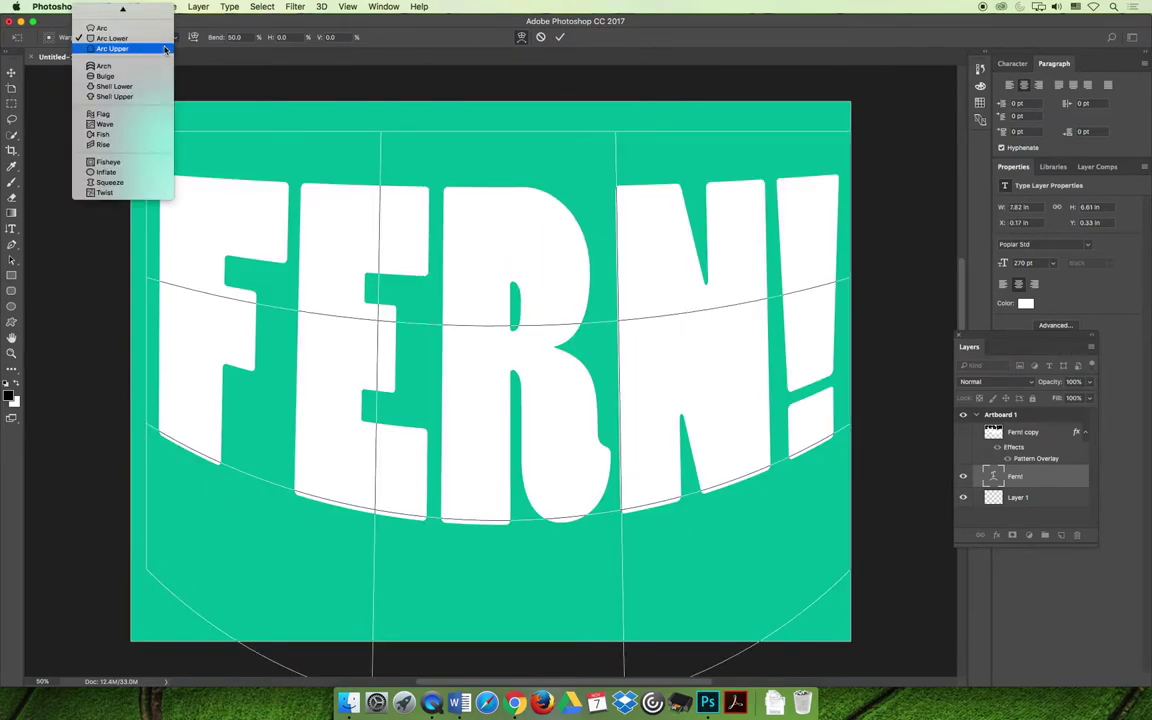
click(165, 49)
click(164, 44)
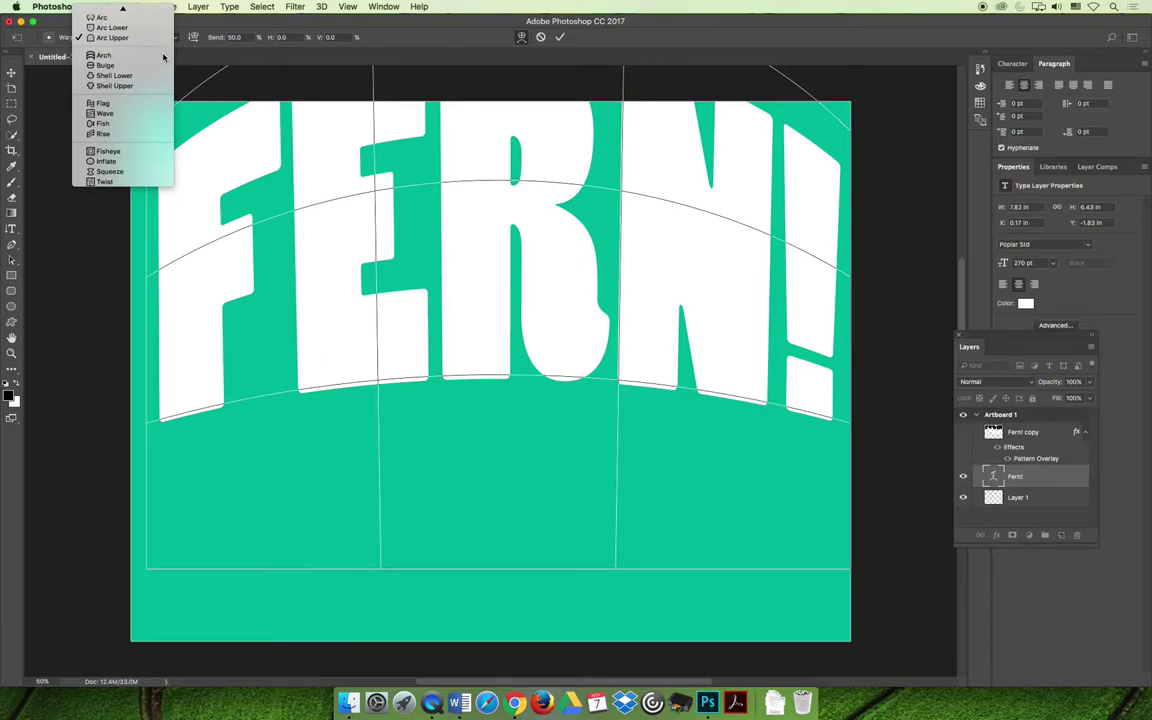
click(164, 57)
click(165, 44)
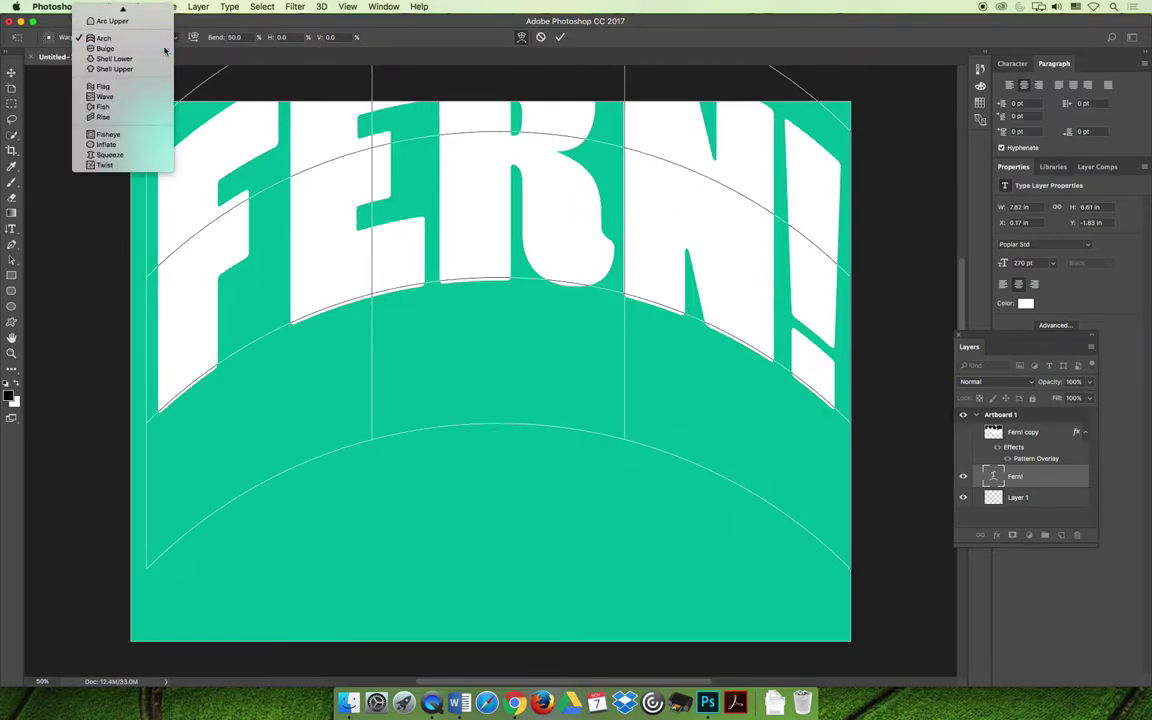
click(165, 49)
click(168, 44)
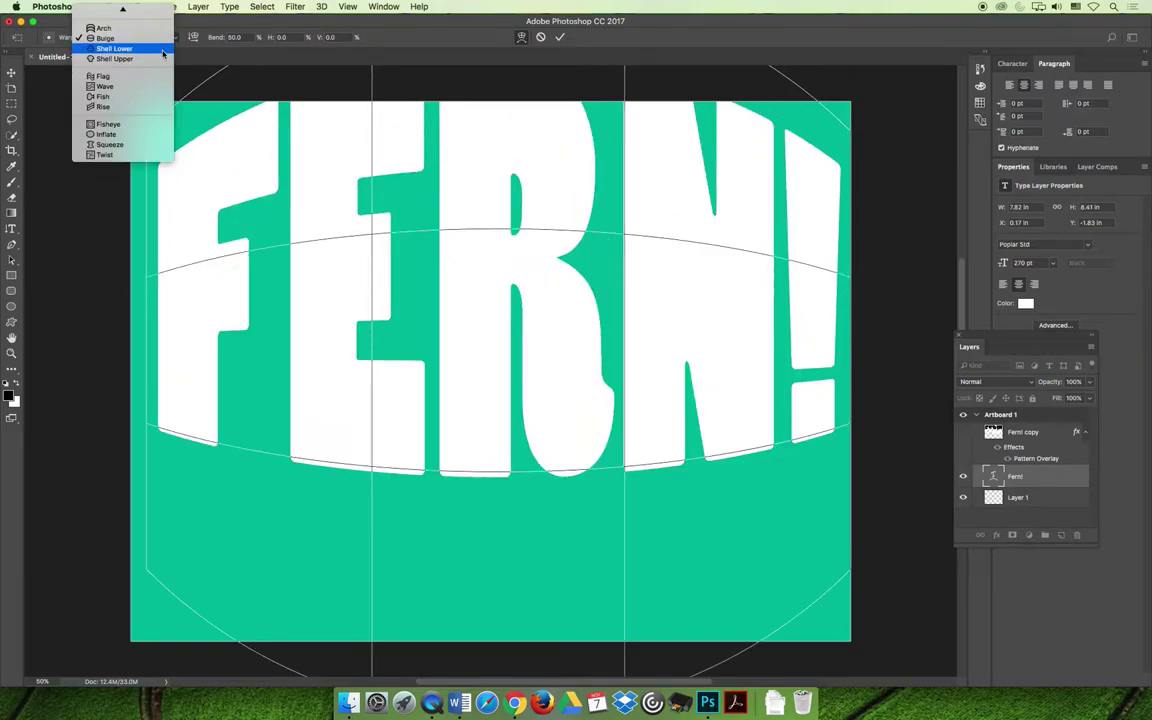
click(164, 47)
click(170, 40)
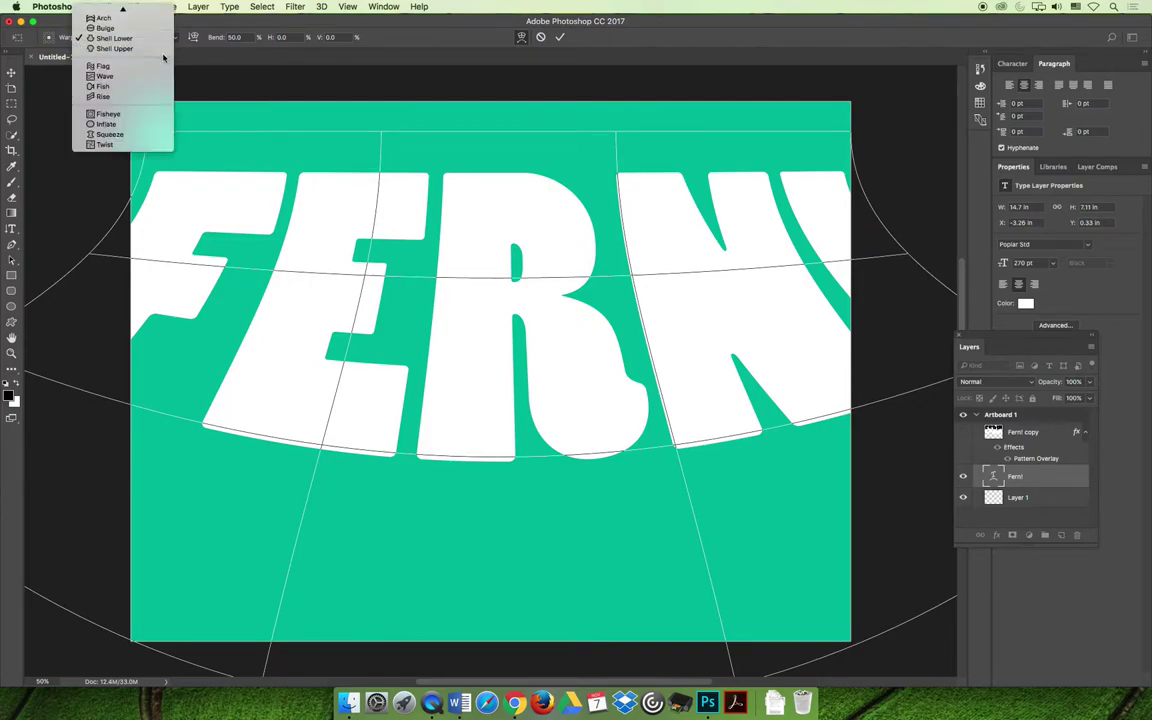
click(165, 46)
Step: Preview Flag, Wave, Fish, Rise, Fisheye, Inflate and Squeeze warps on FERN!
click(167, 44)
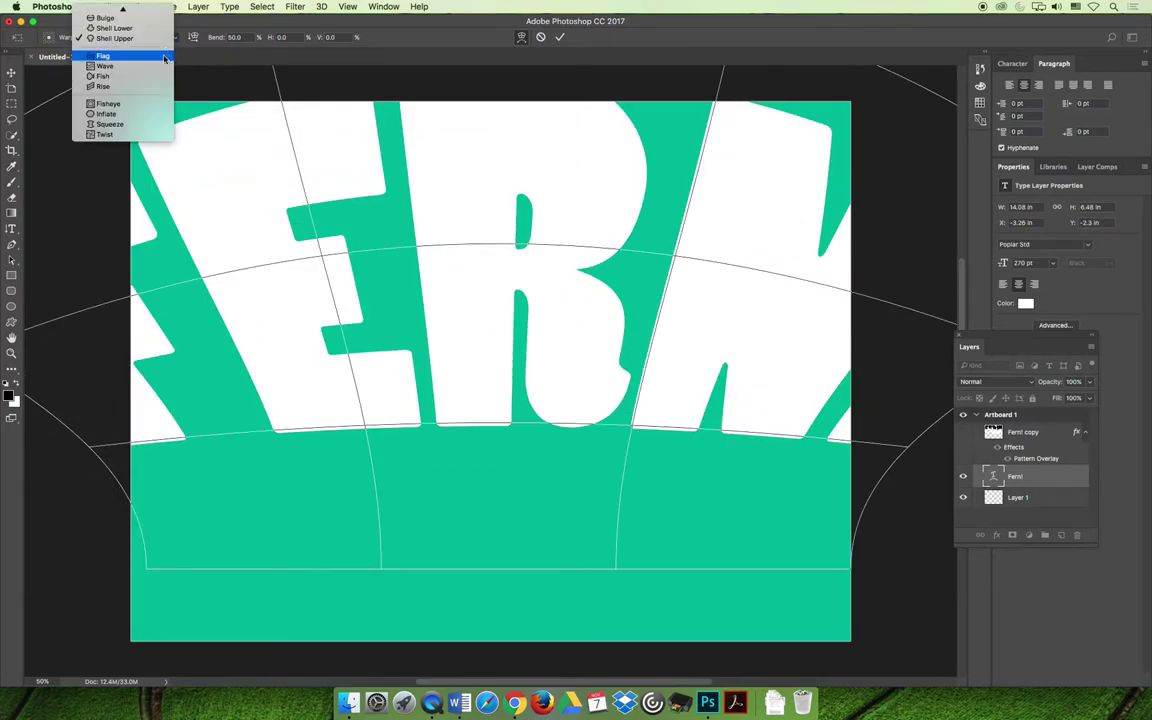
click(165, 55)
click(170, 40)
click(168, 49)
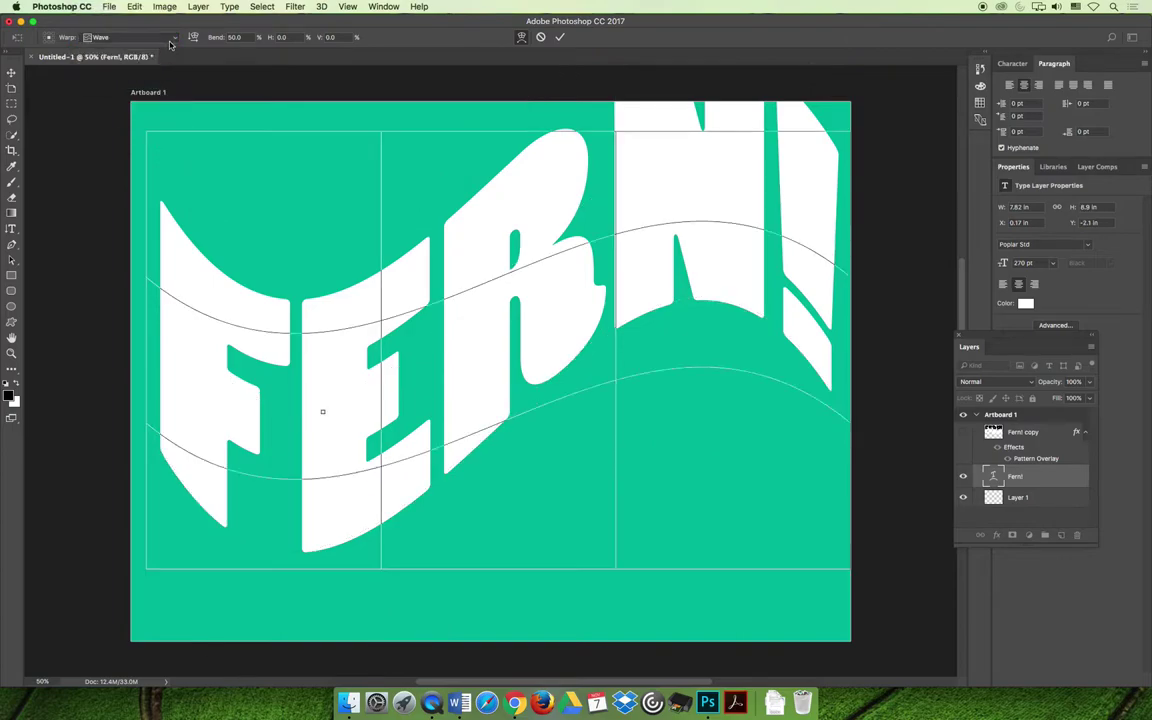
click(169, 50)
click(169, 49)
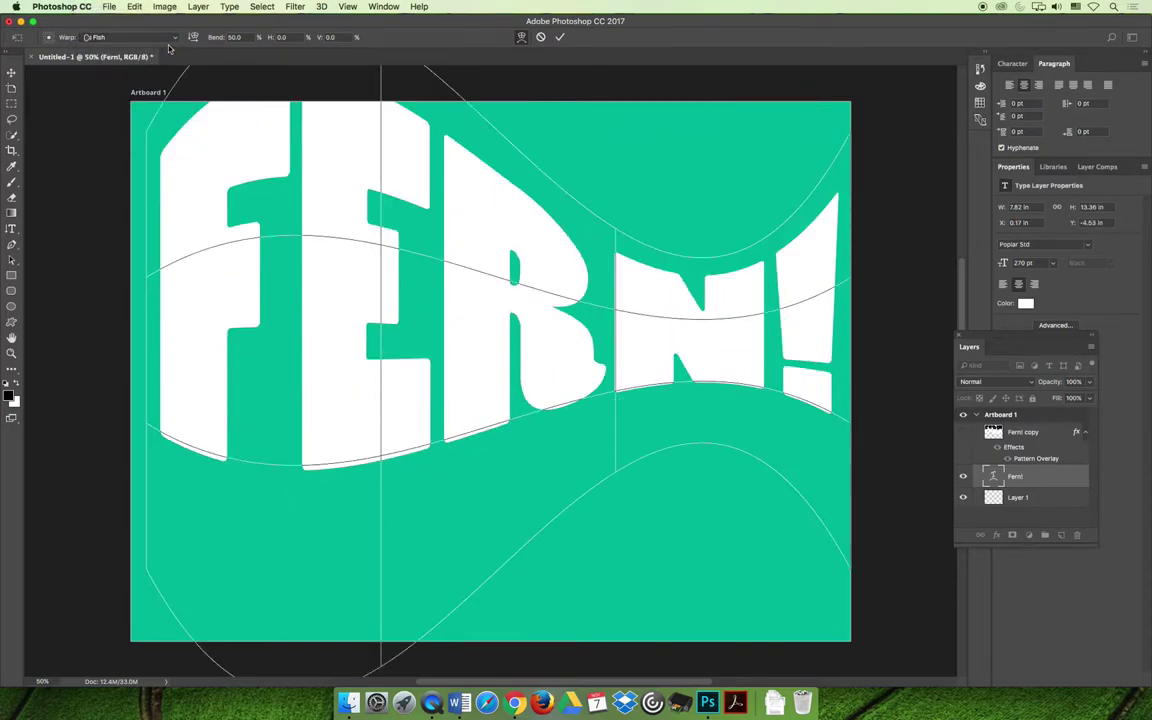
click(169, 48)
click(169, 48)
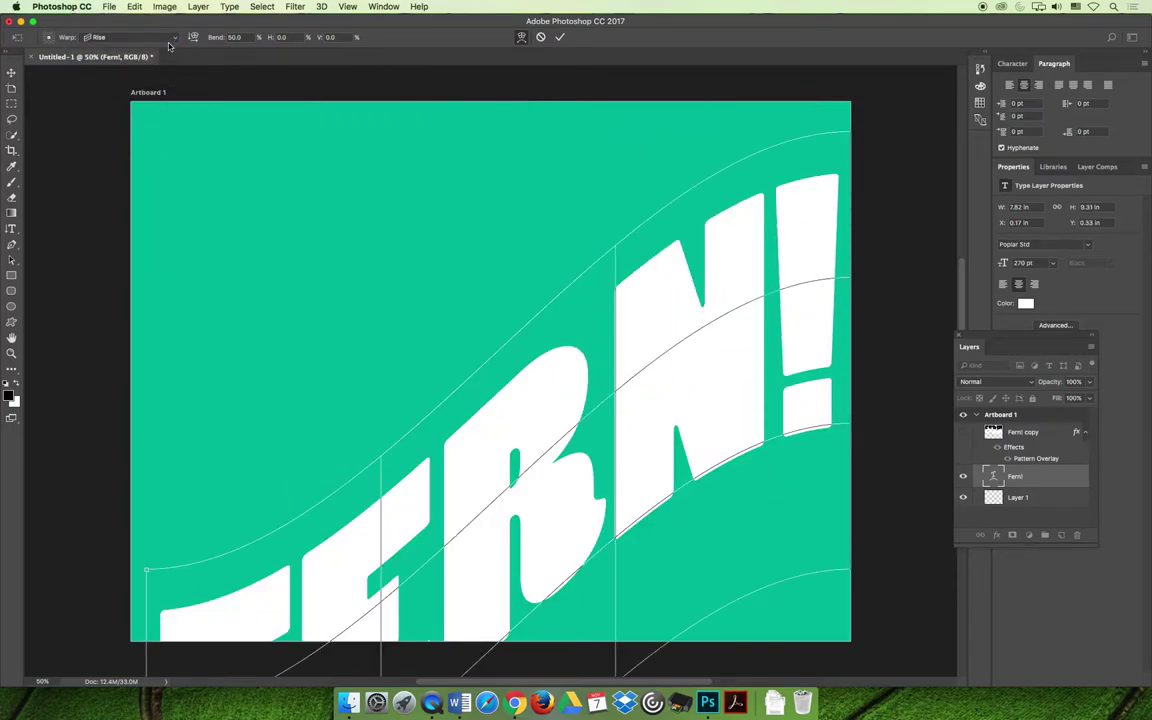
click(169, 48)
click(169, 51)
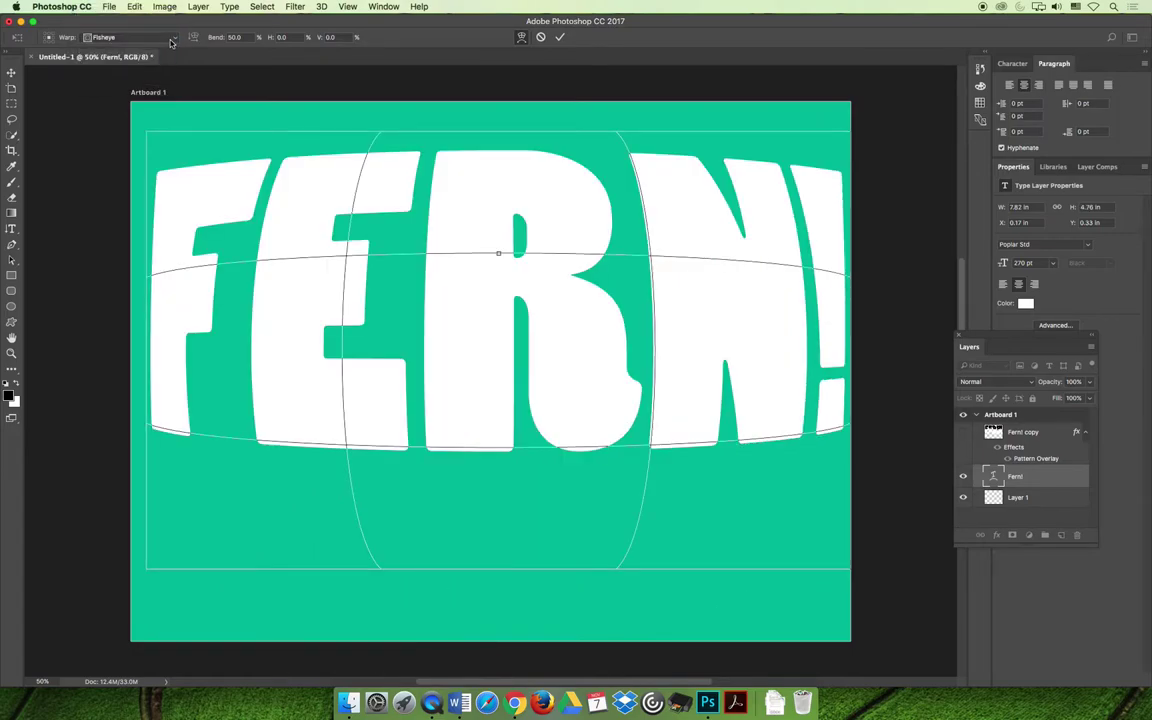
click(169, 48)
click(169, 48)
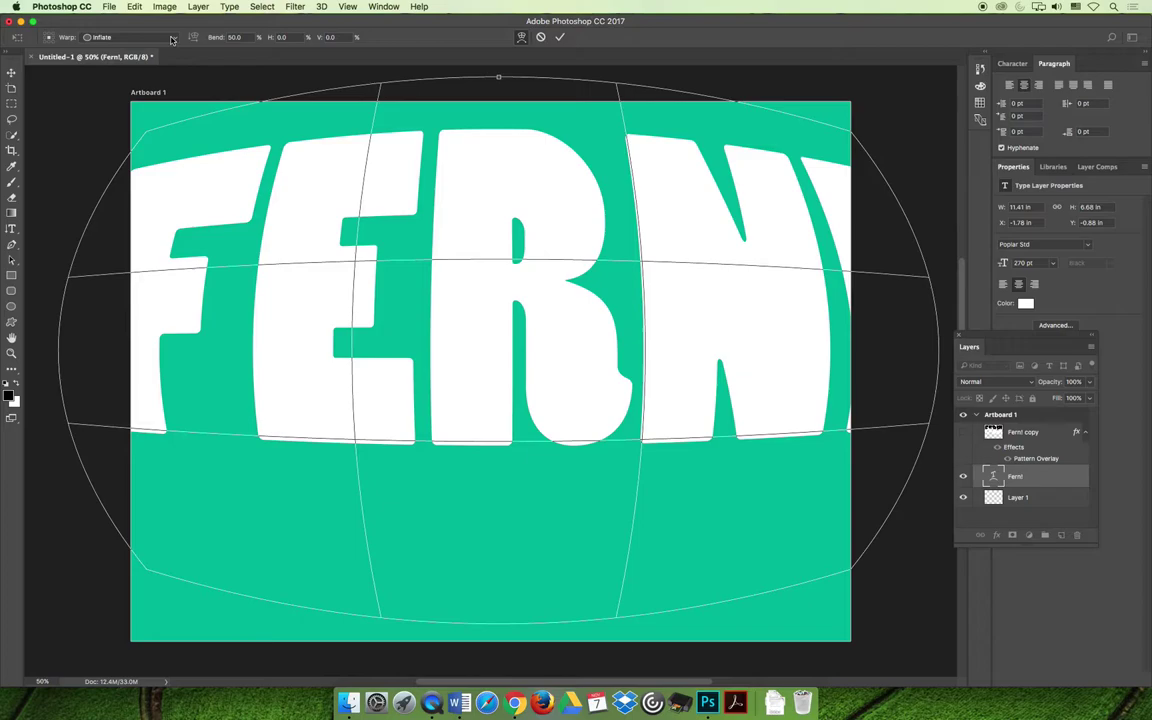
click(171, 40)
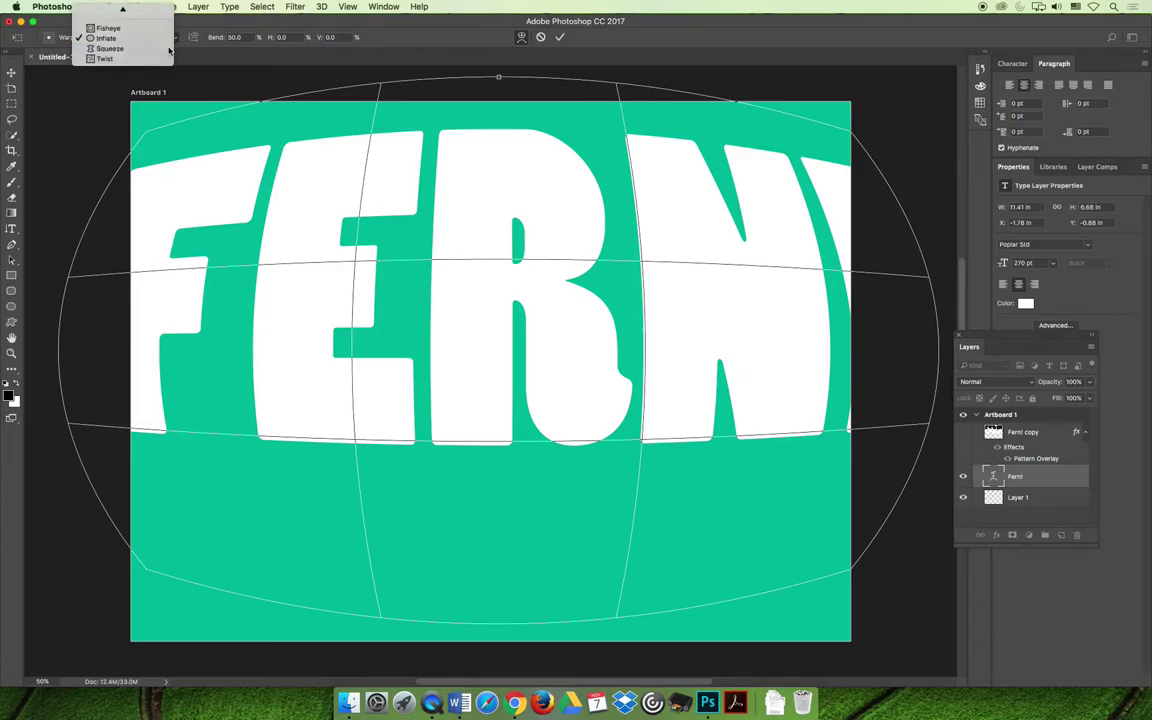
click(170, 48)
click(165, 38)
Step: Apply the Twist warp style to the white 'FERN!' text, previewing at 50% bend
click(165, 49)
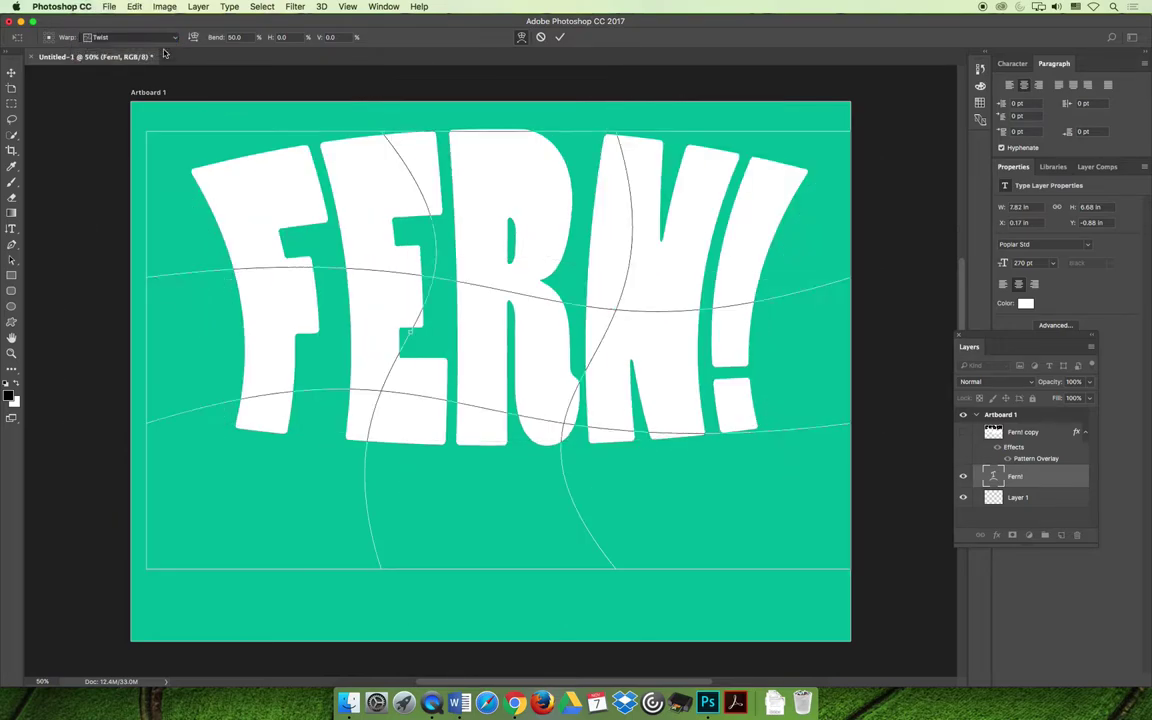